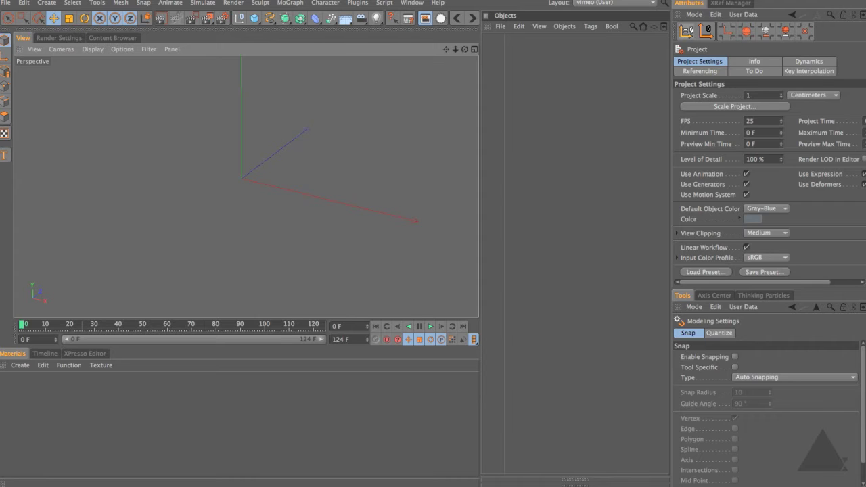
- Add a cylinder and turn on its display color, set to light grey with RGB 178, 178, 178
left_click(254, 18)
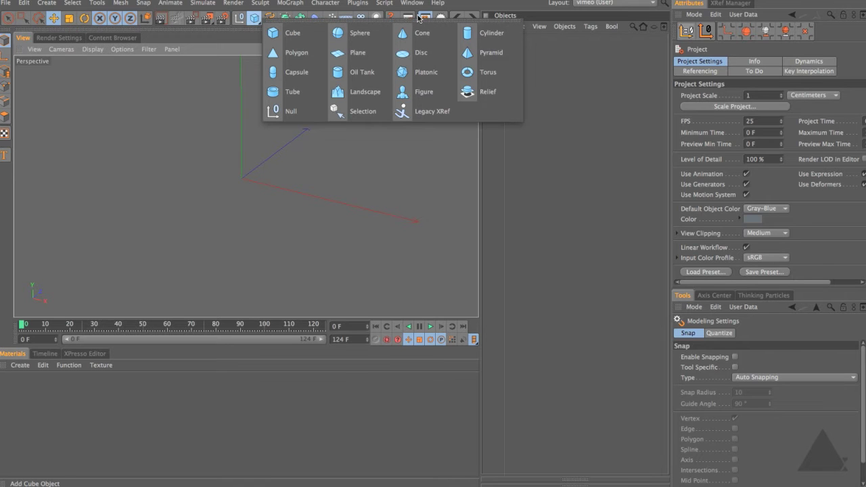
left_click(490, 32)
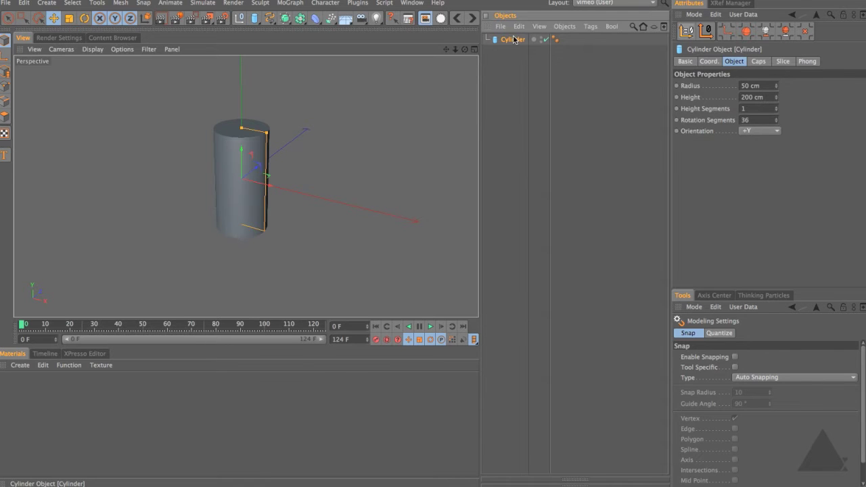
left_click(692, 62)
left_click(758, 129)
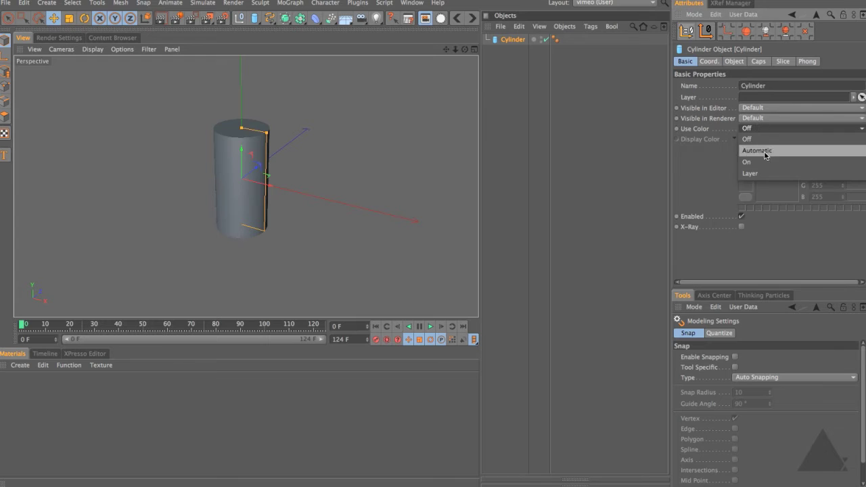
left_click(763, 165)
left_click(753, 164)
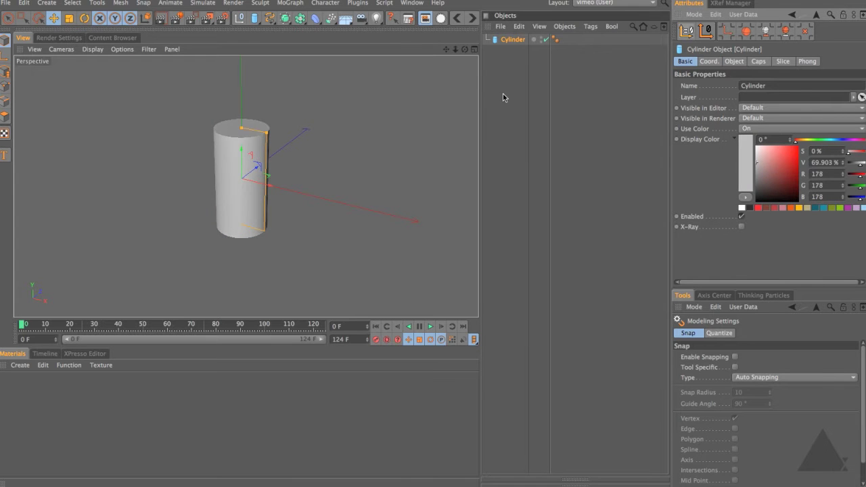
- Switch the perspective view's display mode to Quick Shading (Lines)
left_click(93, 49)
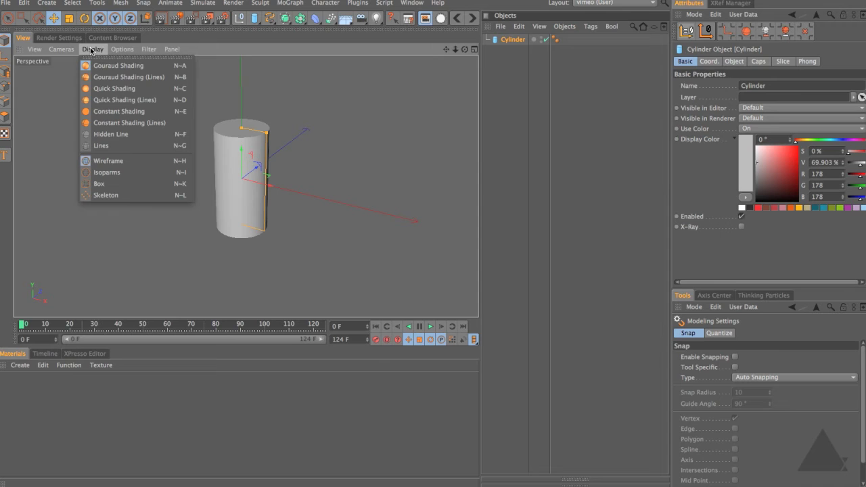
left_click(103, 102)
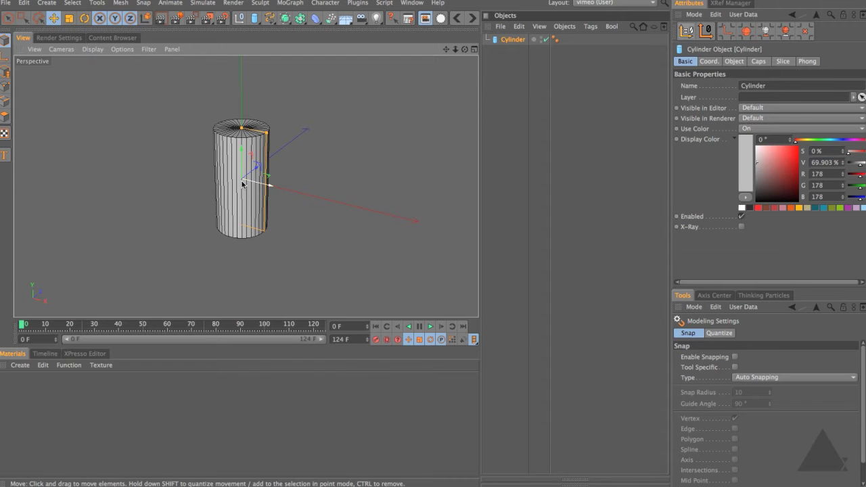
- Set the cylinder's height to 500 cm and its rotation segments to 12
left_click(511, 40)
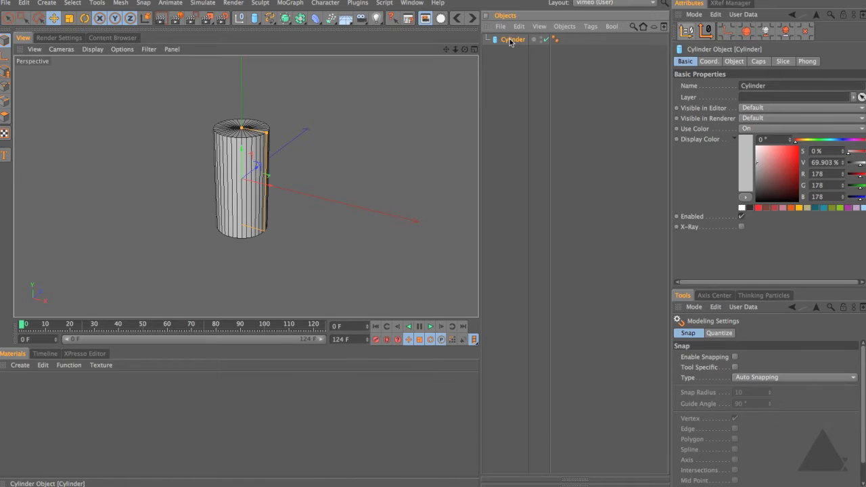
left_click(736, 62)
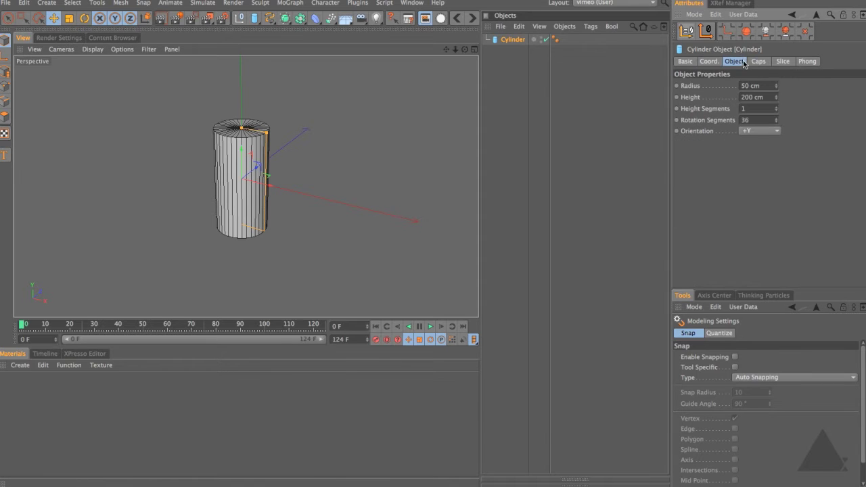
left_click(763, 98)
type("500")
key("Tab")
key("Tab")
type("12")
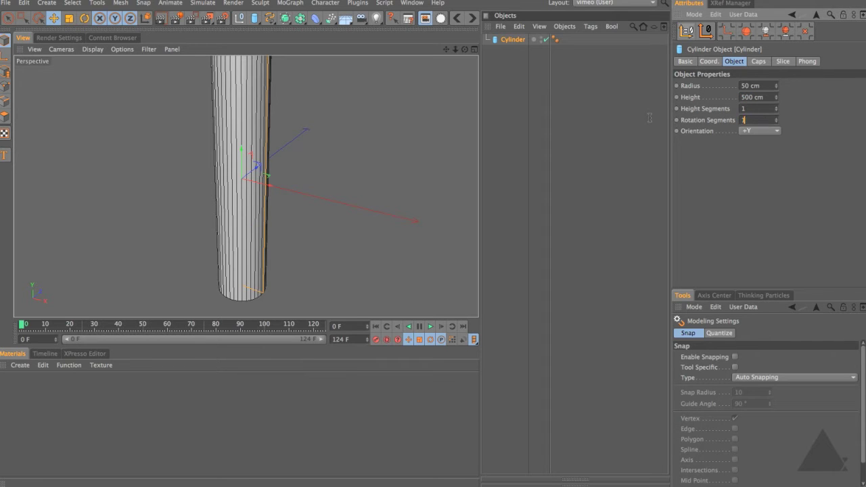
key("Return")
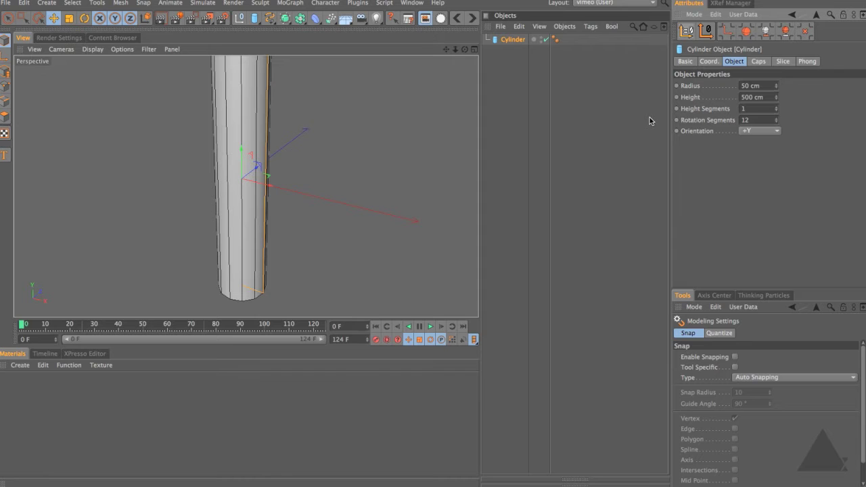
- Change the cylinder's orientation to +Z
left_click(754, 120)
left_click(764, 132)
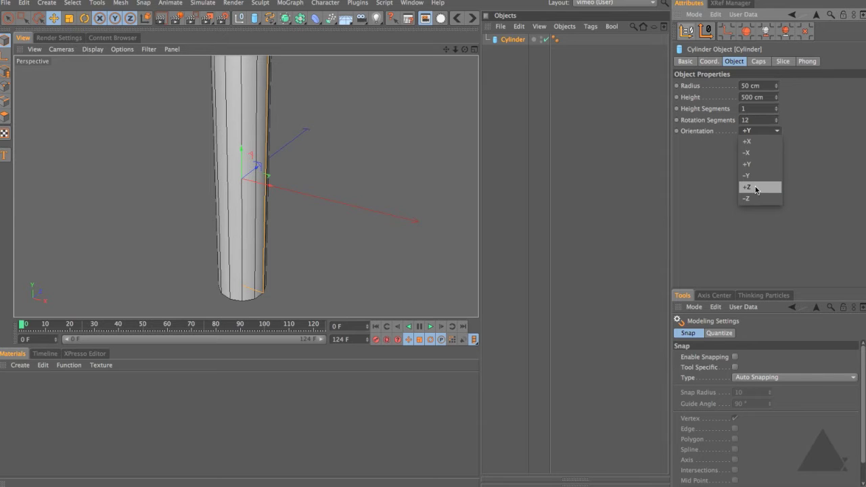
left_click(755, 187)
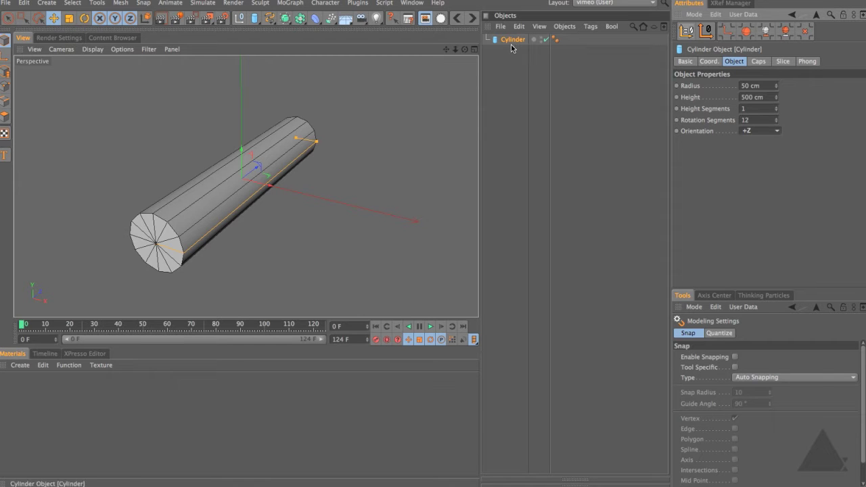
- Place the cylinder under a new null as its parent, and add a dynamics Connector inside that null
left_click(239, 17, "alt")
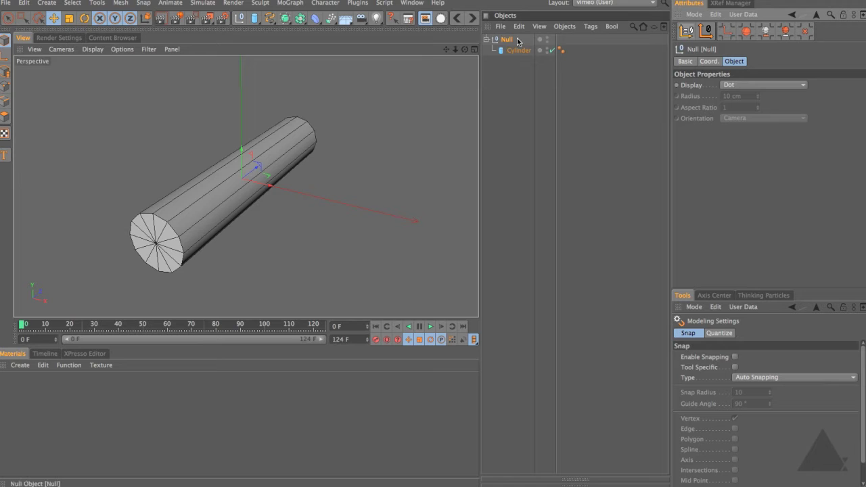
left_click(202, 3)
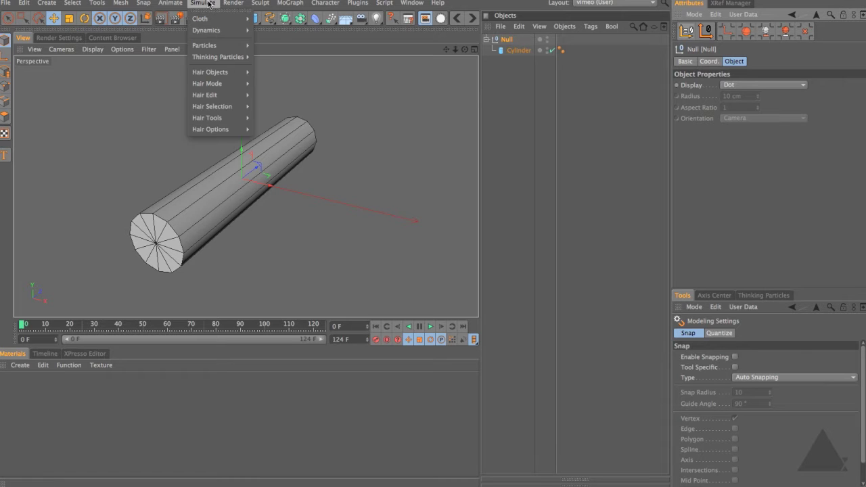
mouse_move(203, 32)
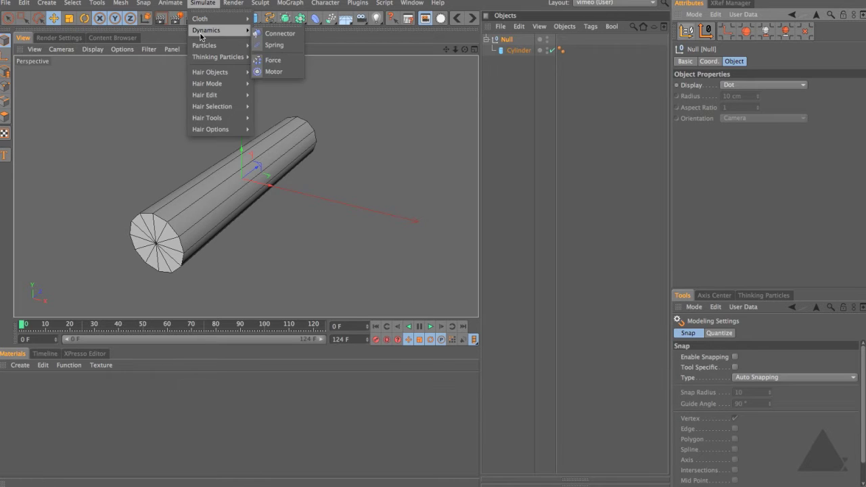
left_click(279, 34)
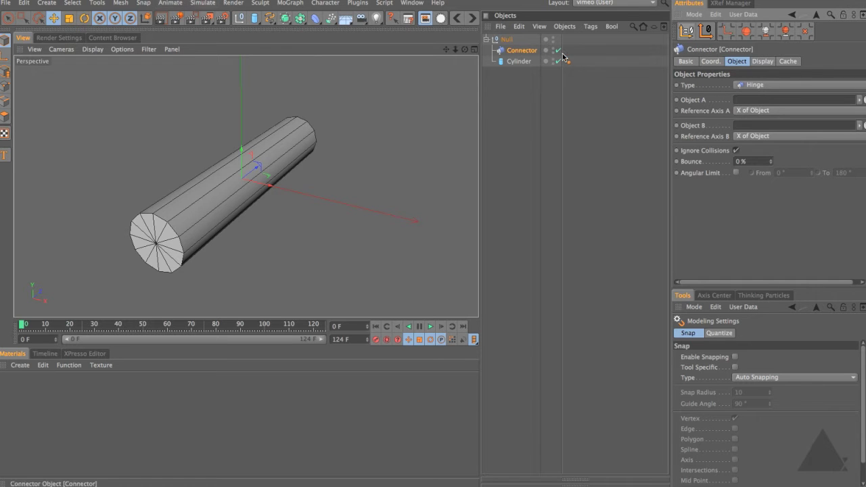
- Add a dynamics Motor as a child of the null, alongside the connector and cylinder
left_click(509, 39)
left_click(203, 4)
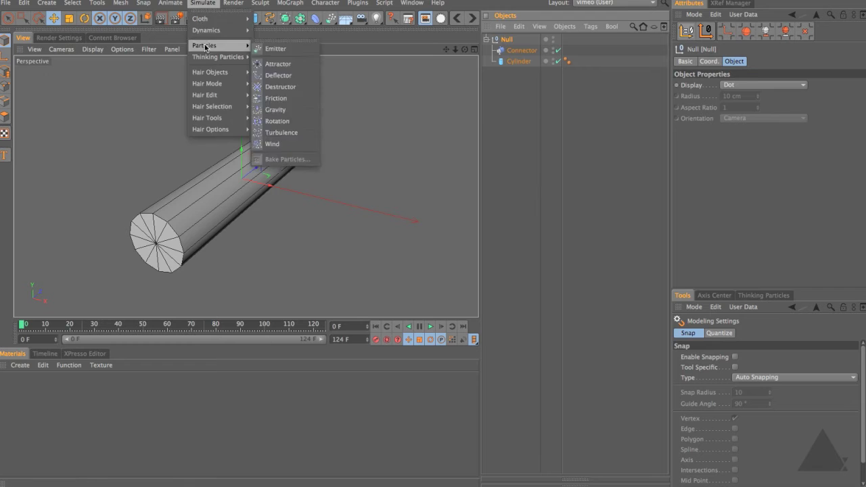
mouse_move(210, 31)
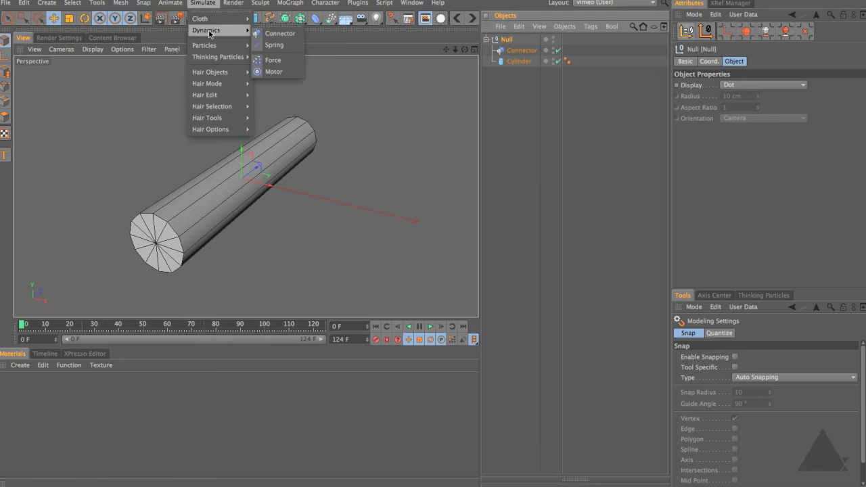
left_click(279, 74)
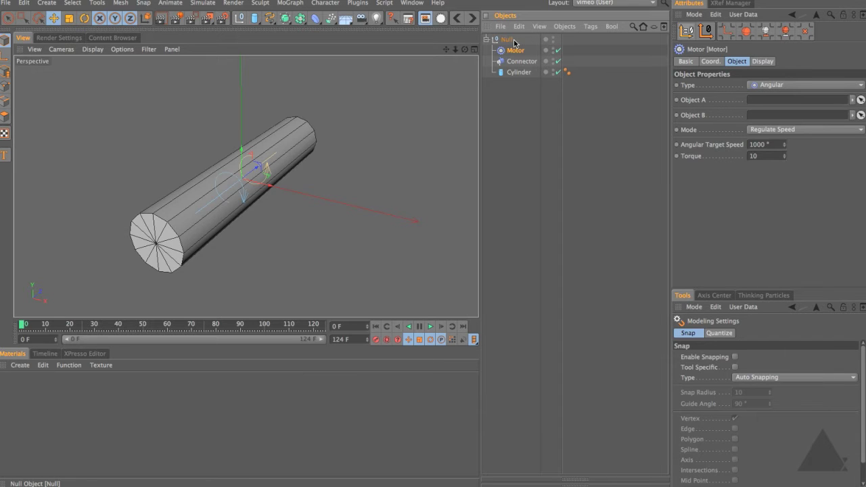
- Give the cylinder a Rigid Body simulation tag
left_click(519, 61)
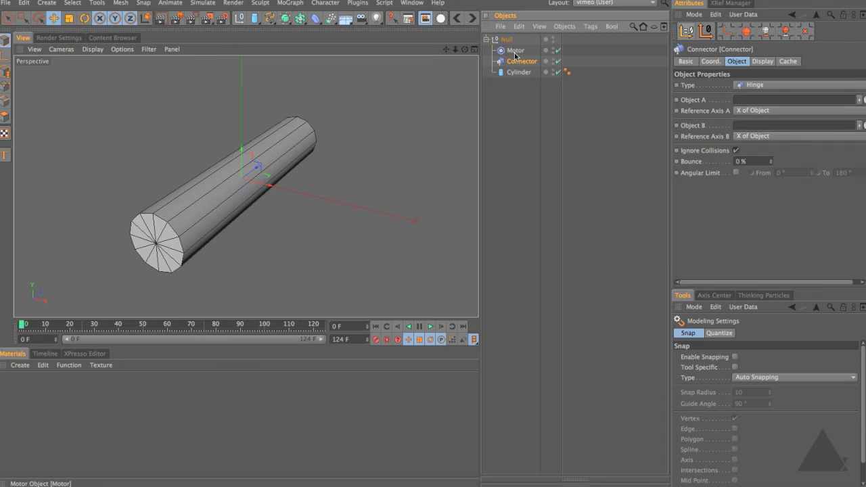
left_click(516, 52)
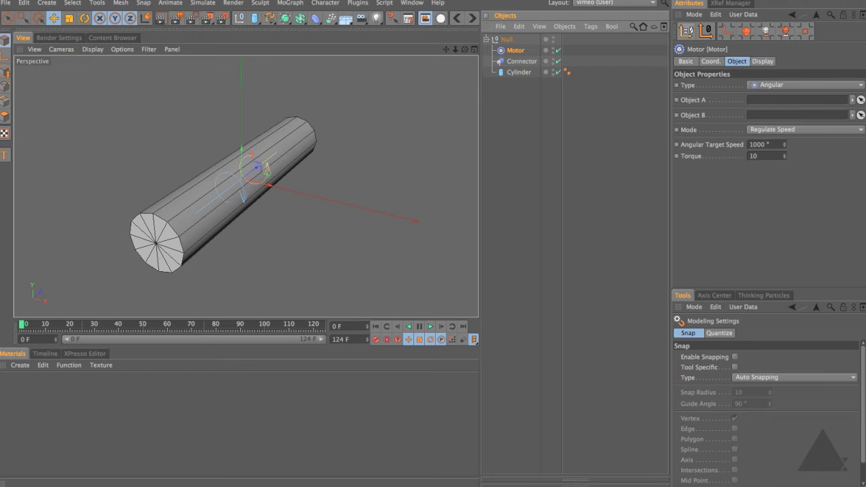
left_click(525, 73)
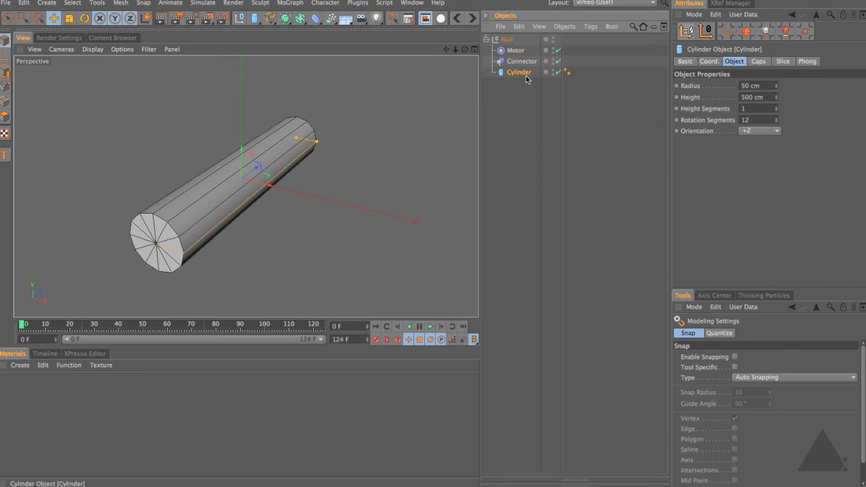
left_click(590, 27)
mouse_move(624, 122)
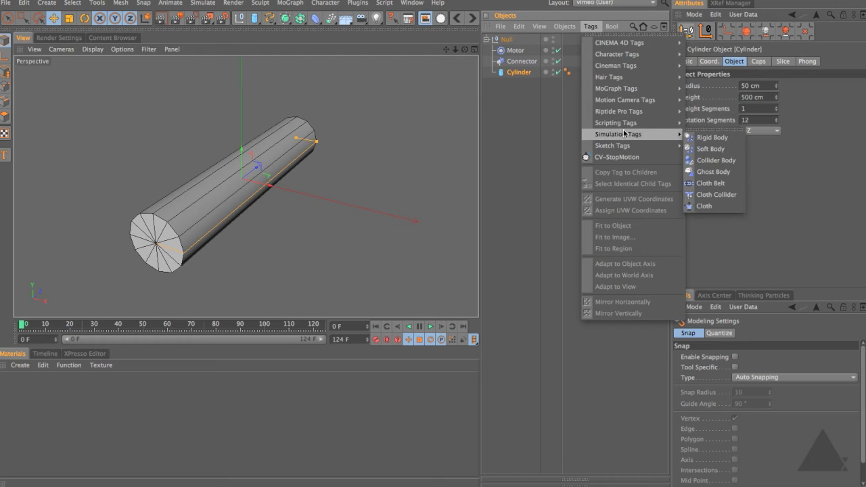
left_click(709, 137)
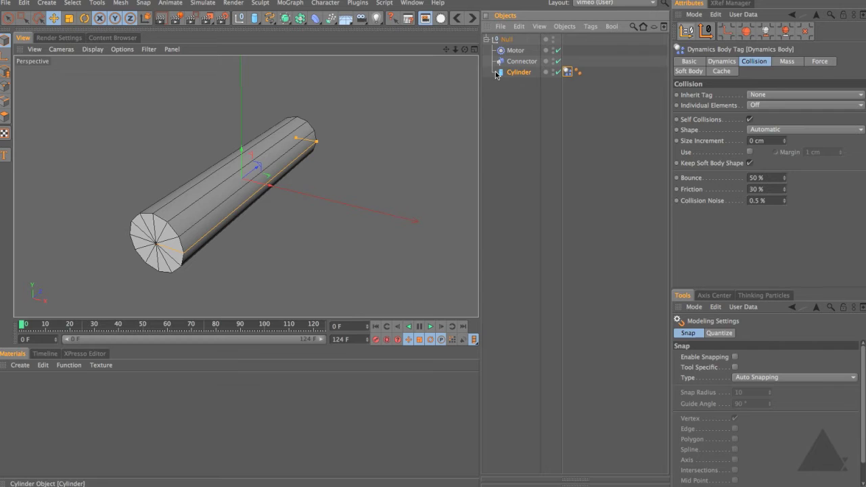
- Play the simulation twice to check how the rigid-body cylinder moves, and return to frame 0
left_click(429, 327)
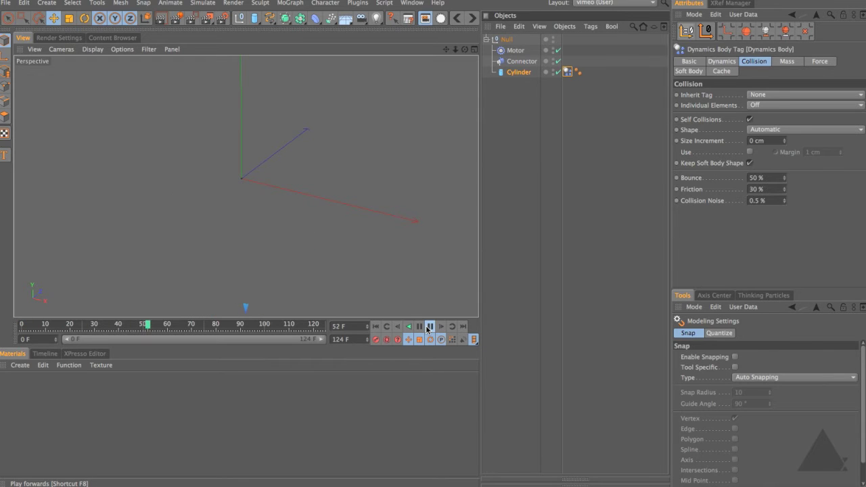
left_click(429, 327)
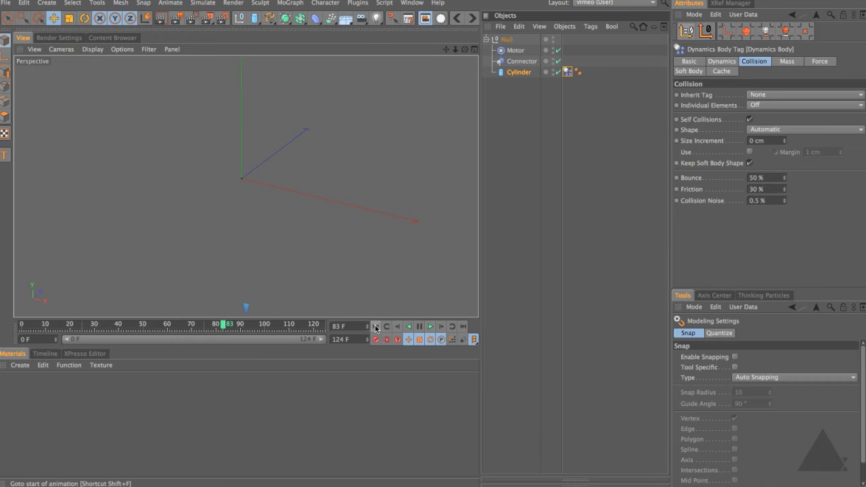
left_click(376, 327)
left_click(429, 326)
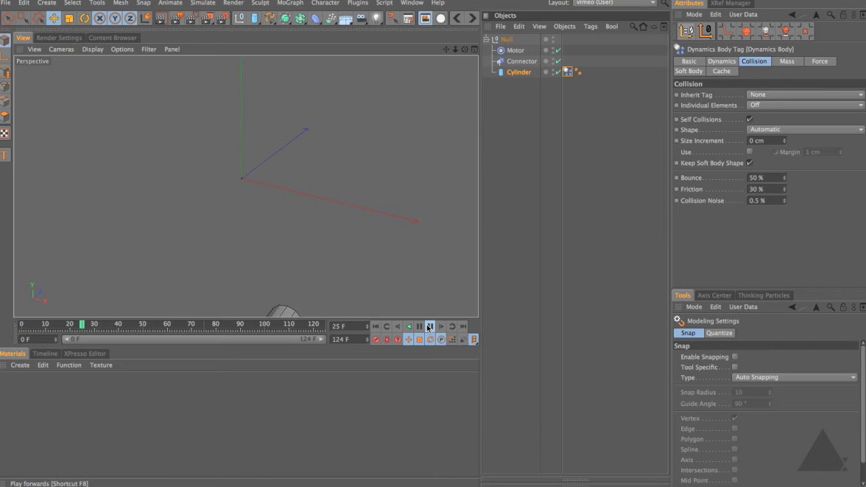
left_click(429, 327)
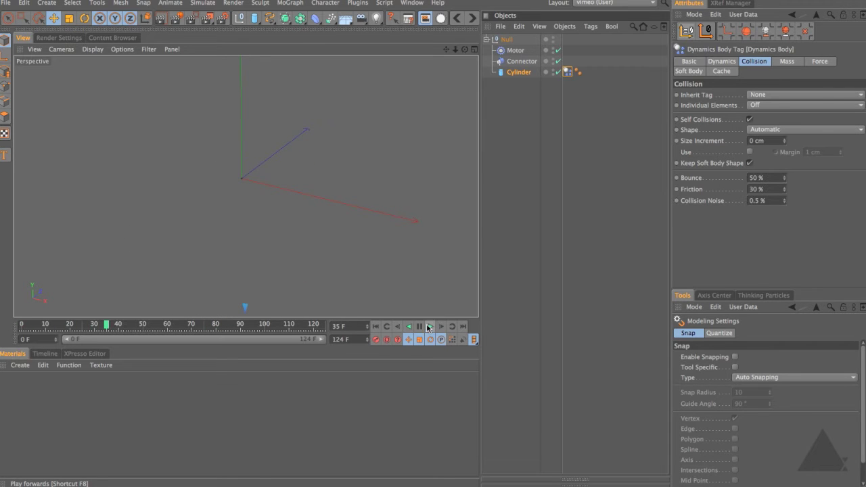
left_click(376, 327)
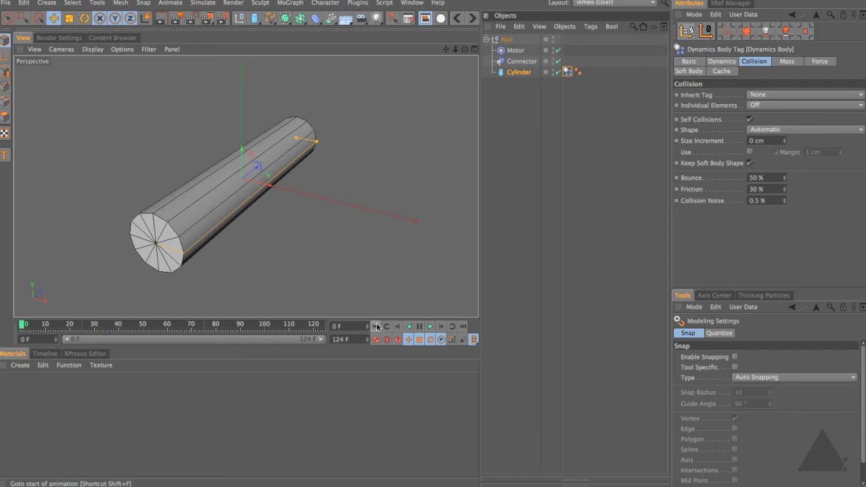
- Assign the cylinder as Object B of the hinge connector
left_click(521, 51)
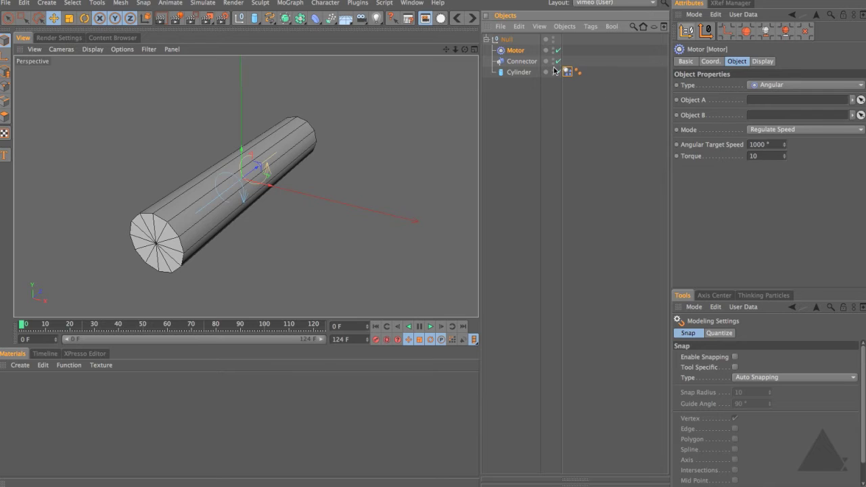
left_click(519, 62)
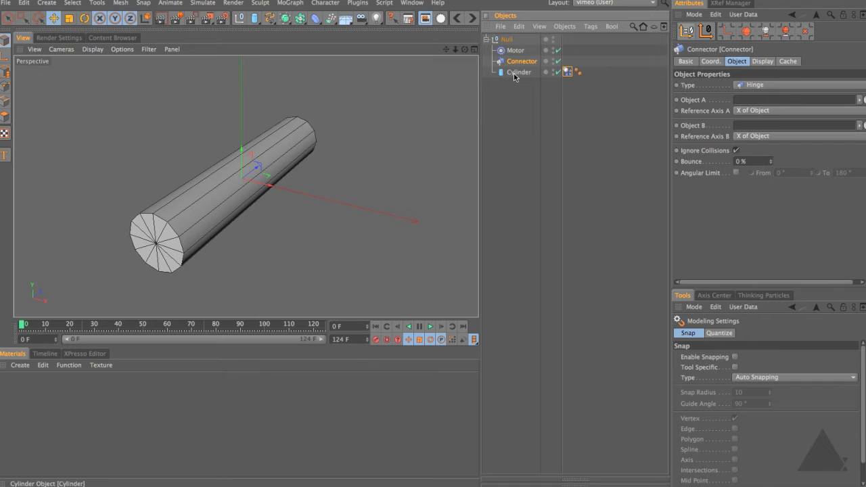
left_click_drag(518, 71, 745, 126)
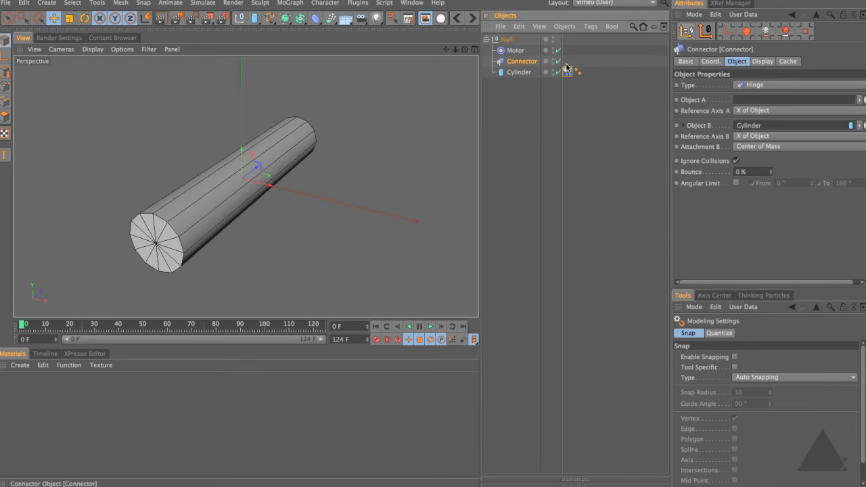
- Play back the simulation to check the cylinder's behaviour with the connector, and rewind to the start
left_click(430, 328)
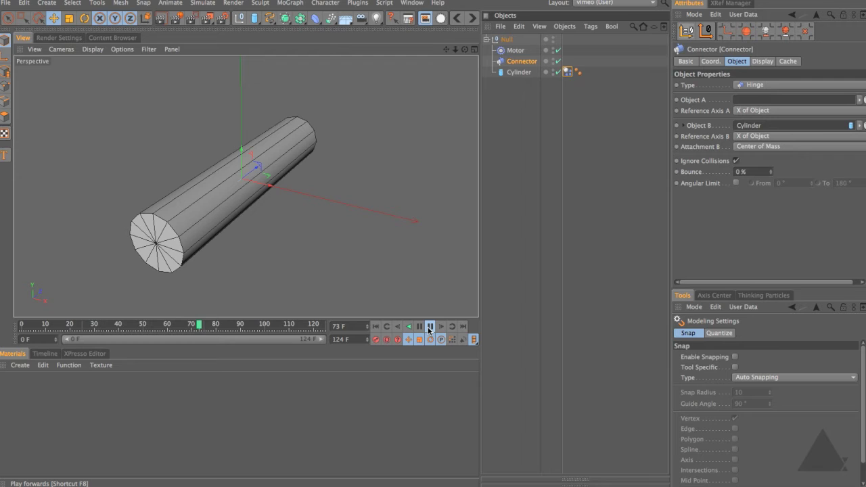
left_click(429, 327)
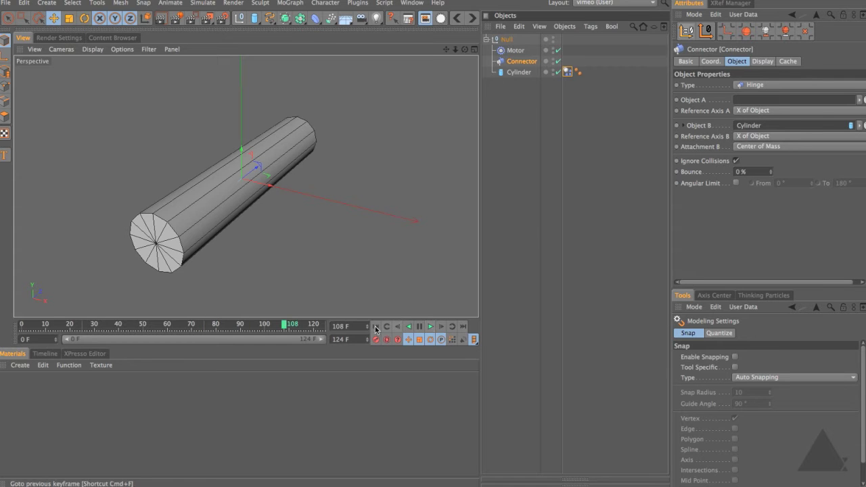
left_click(374, 329)
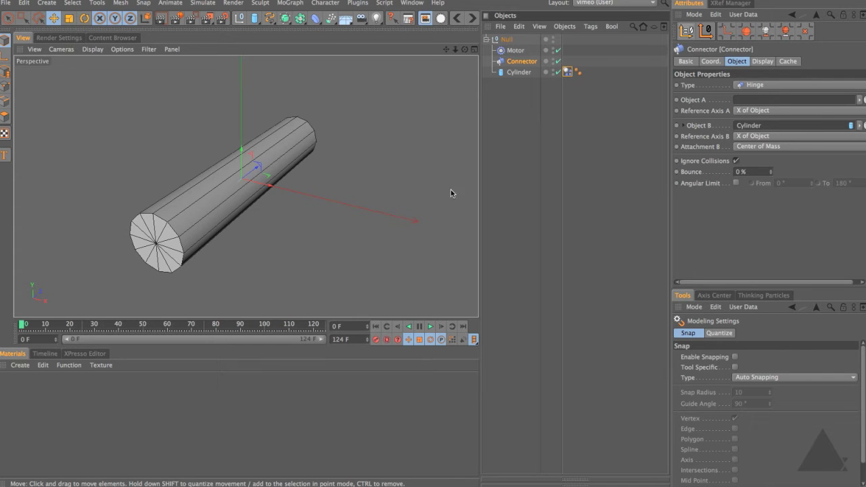
- Assign the cylinder as Object B of the motor, and play the simulation from the start to check the rotation
left_click(523, 52)
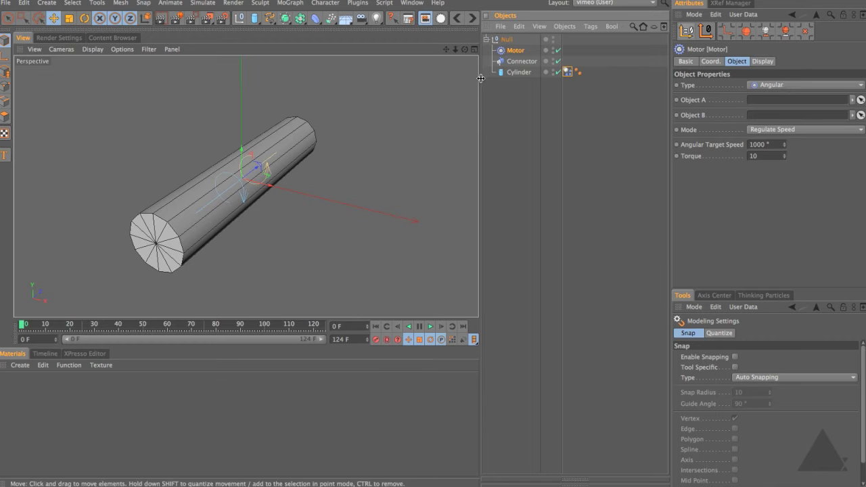
left_click_drag(520, 73, 756, 121)
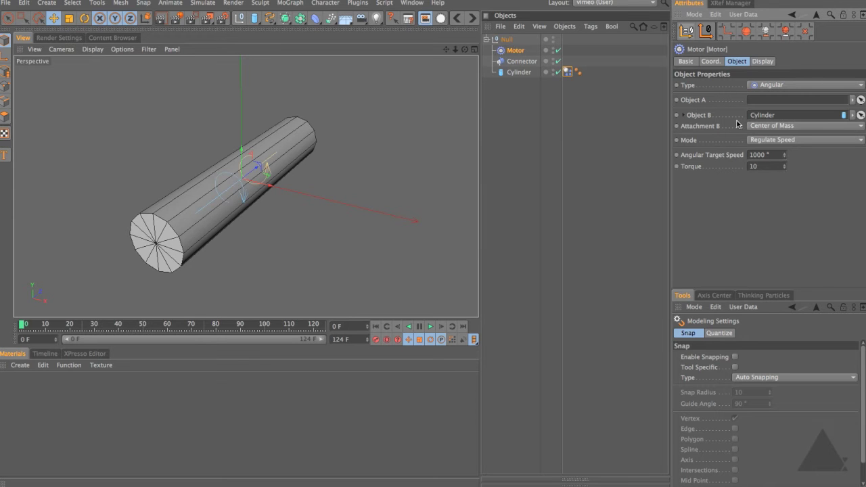
left_click(430, 327)
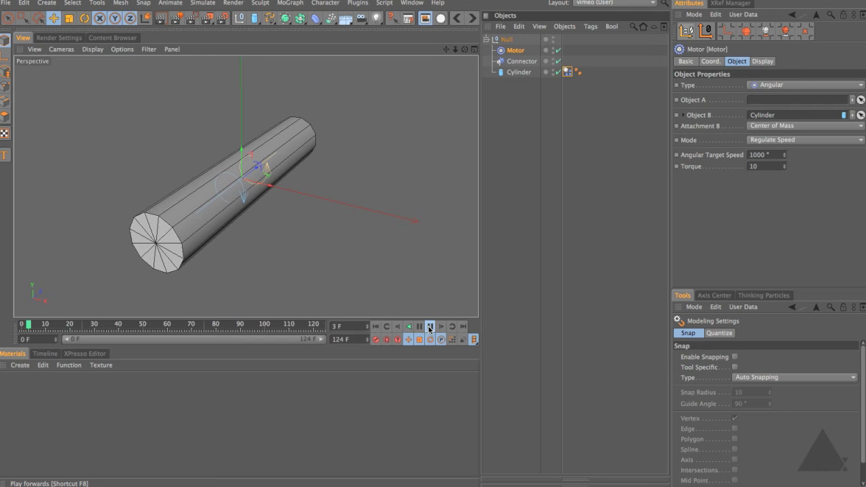
left_click(374, 327)
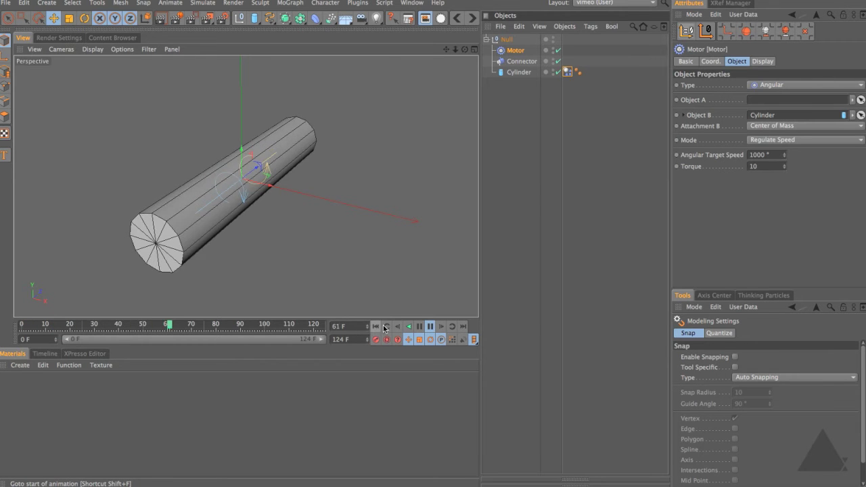
- Set the motor's angular target speed to 500° and its torque to 5 during playback, and return to frame 0
double_click(765, 155)
type("500")
key("Return")
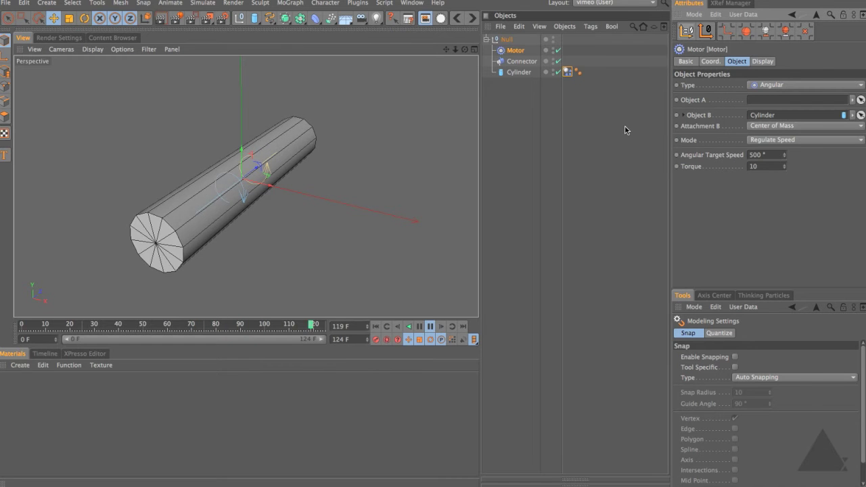
double_click(755, 167)
type("5")
key("Return")
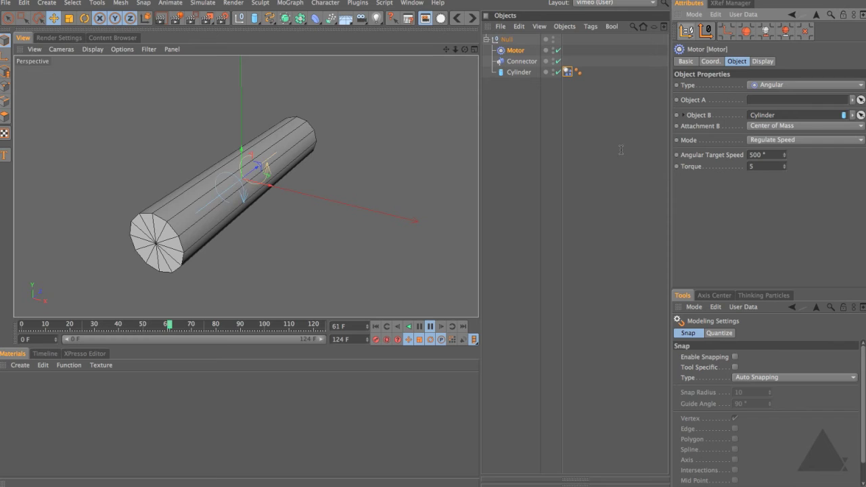
left_click(420, 326)
left_click(375, 326)
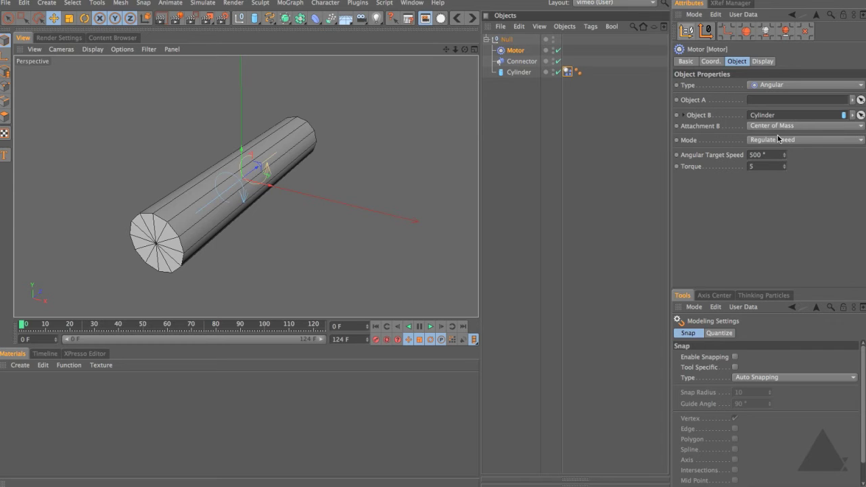
- Place the Null holding the motor, connector and cylinder inside a MoGraph Cloner
left_click(505, 40)
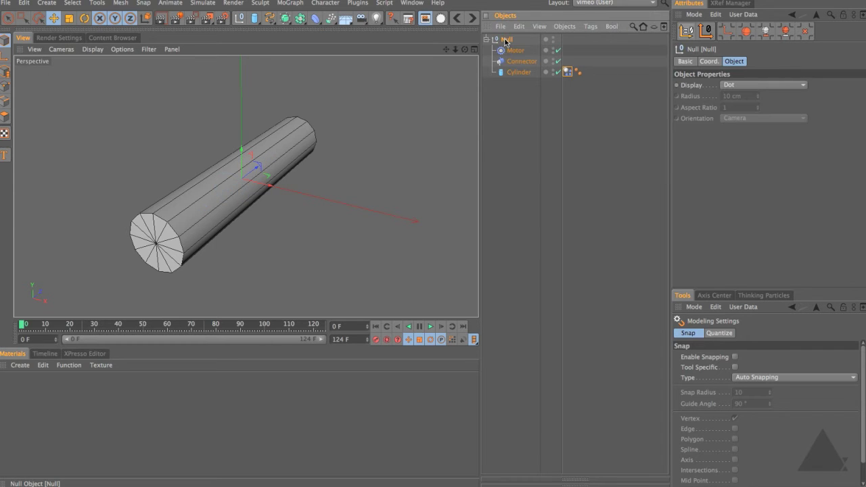
left_click(290, 3)
left_click(305, 87, "alt")
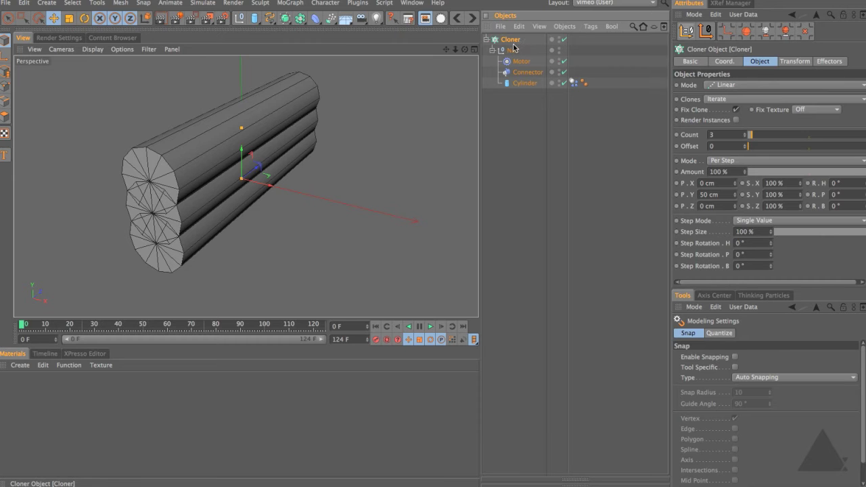
- Play the simulation twice to check how the cloned cylinders rotate, rewinding to frame 0 each time
left_click(429, 327)
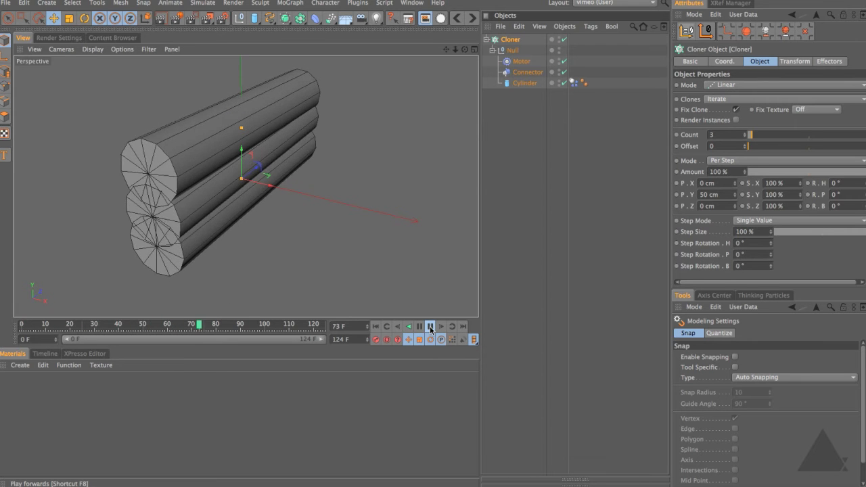
left_click(376, 327)
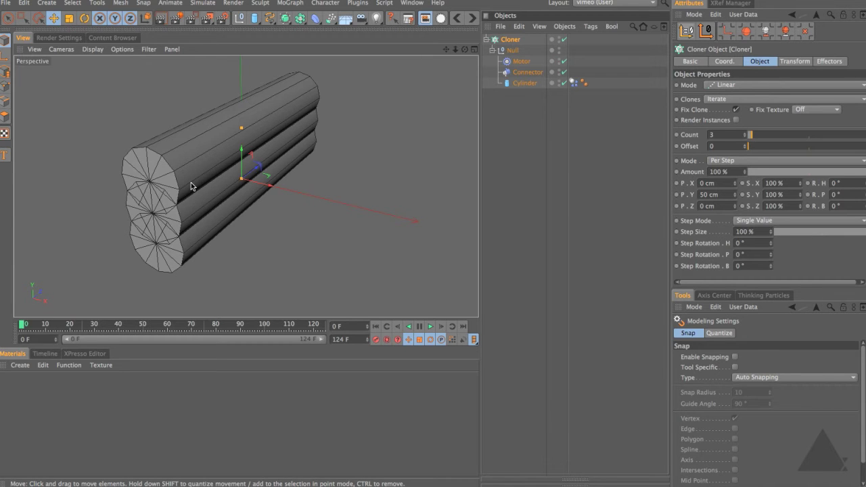
left_click(429, 327)
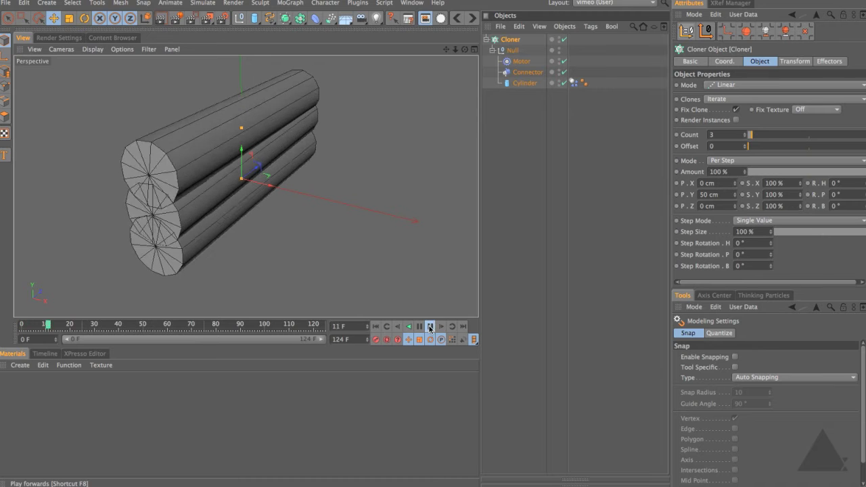
left_click(430, 327)
left_click(375, 326)
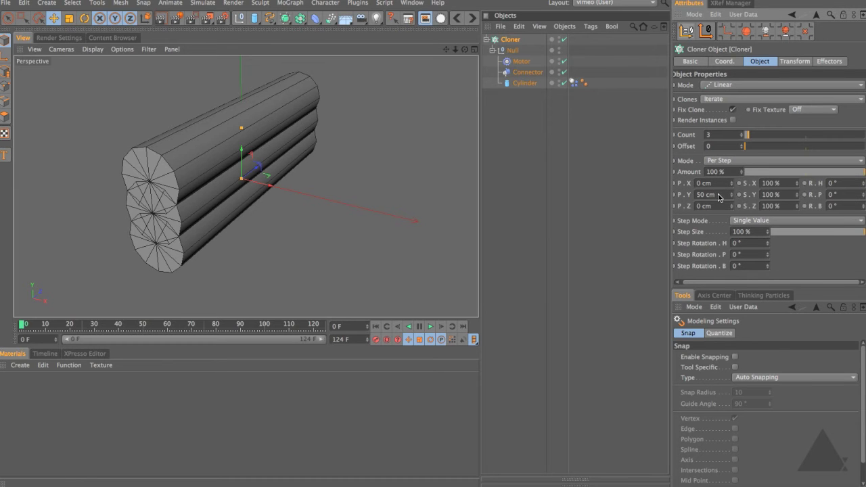
- Space the clones along X only, with P.Y at 0 cm and P.X at 140 cm per step
type("0")
key("Return")
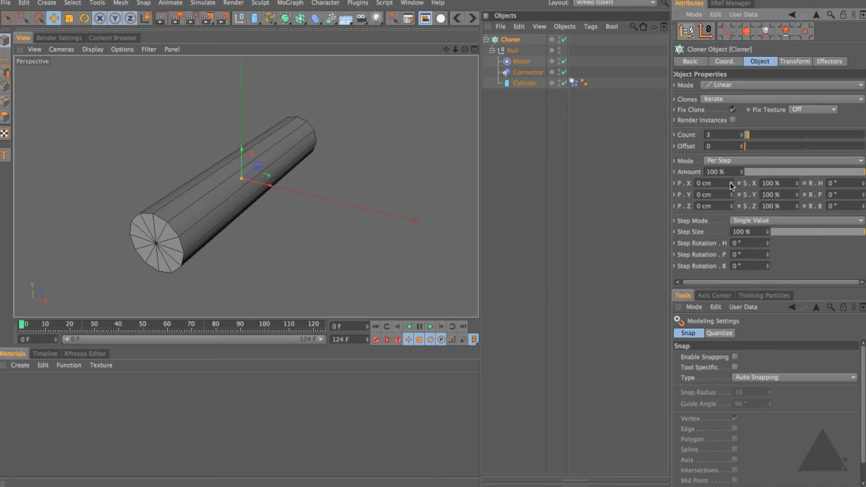
mouse_move(731, 187)
left_mouse_down()
mouse_move(771, 182)
mouse_move(741, 184)
left_mouse_up()
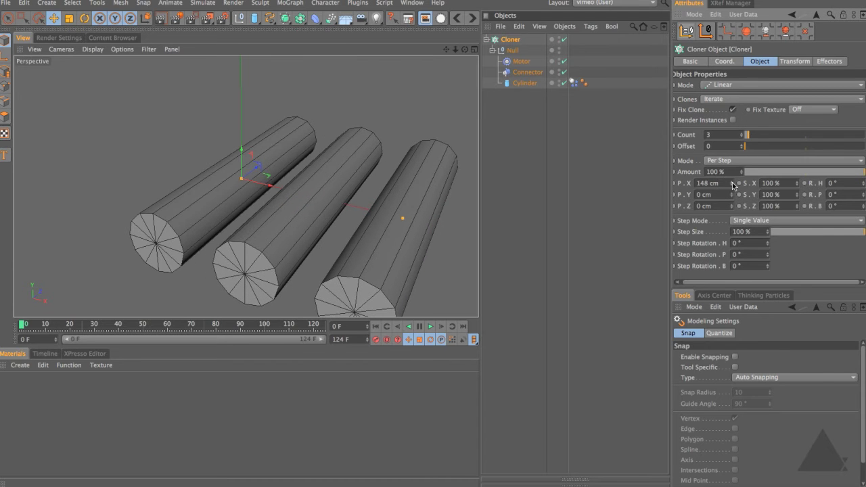
double_click(710, 184)
type("140")
key("Return")
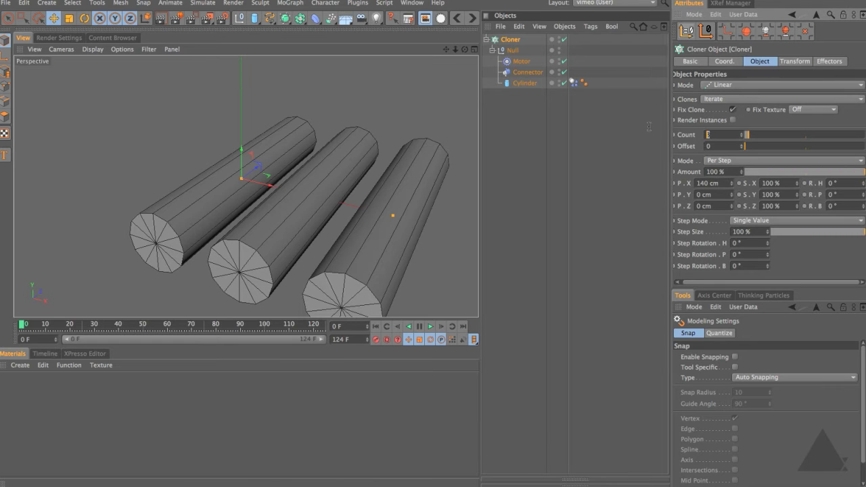
- Set the cloner's count to 40 and bring the row of rollers into view
type("40")
key("Return")
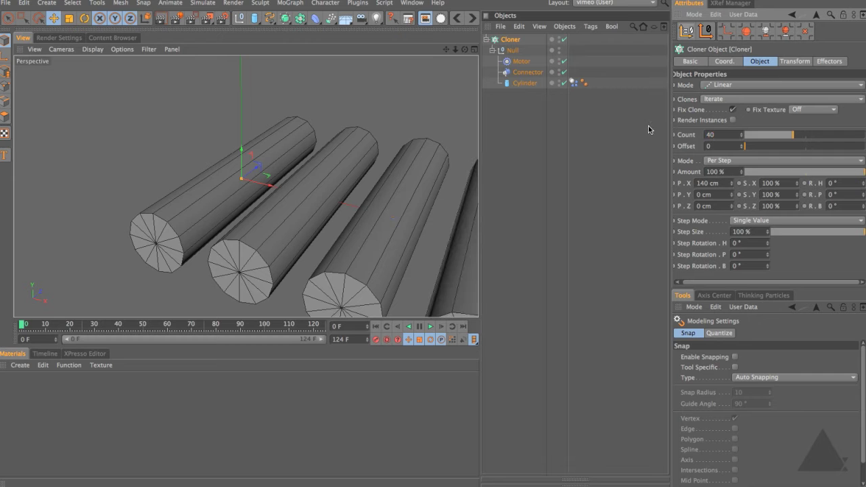
scroll(338, 261, "down", 10)
scroll(255, 222, "up", 2)
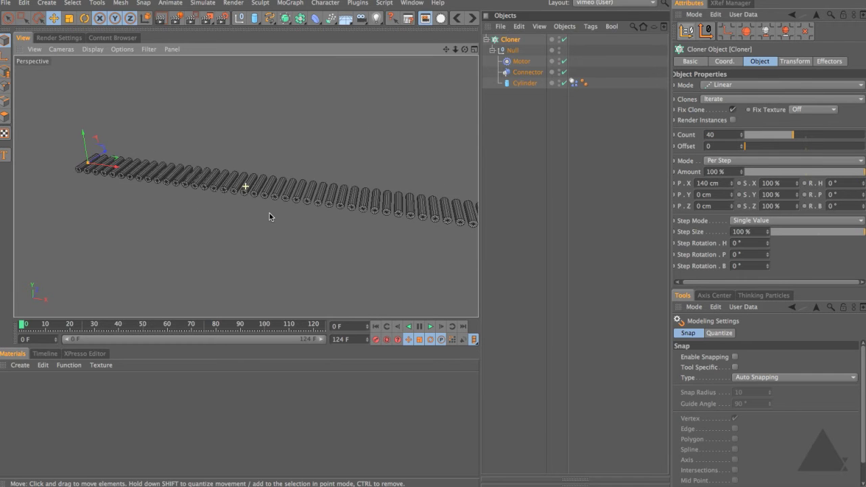
scroll(248, 215, "up", 5)
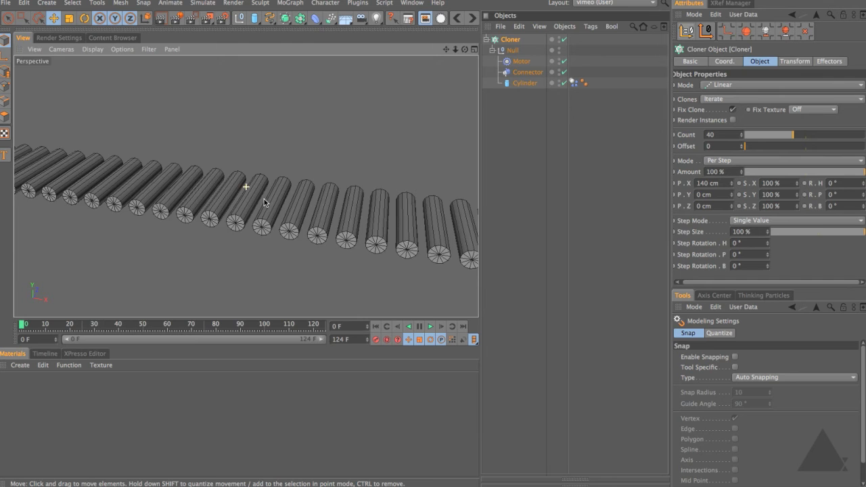
scroll(264, 199, "down", 2)
scroll(265, 224, "down", 3)
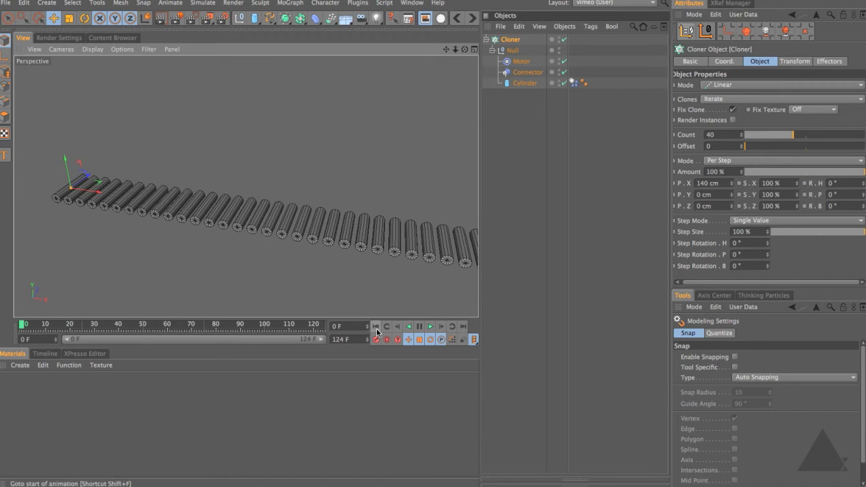
- Play the simulation to check the row of rollers, stop it and rewind to the start
left_click(430, 326)
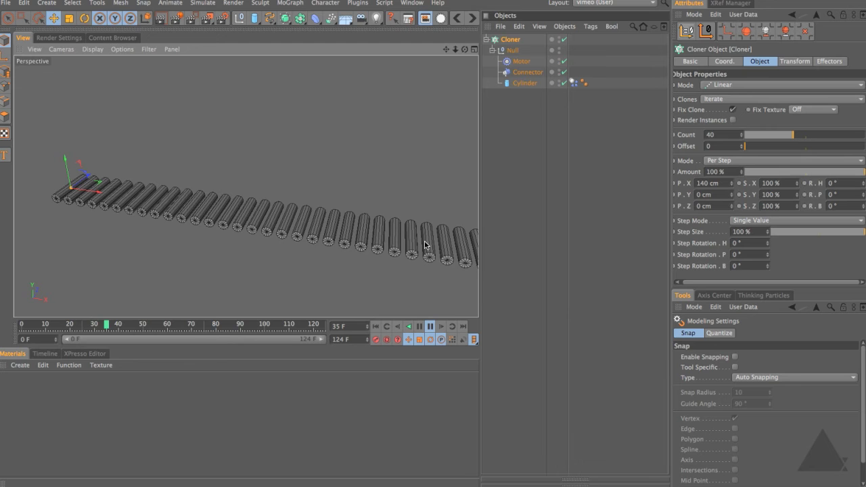
left_click(430, 326)
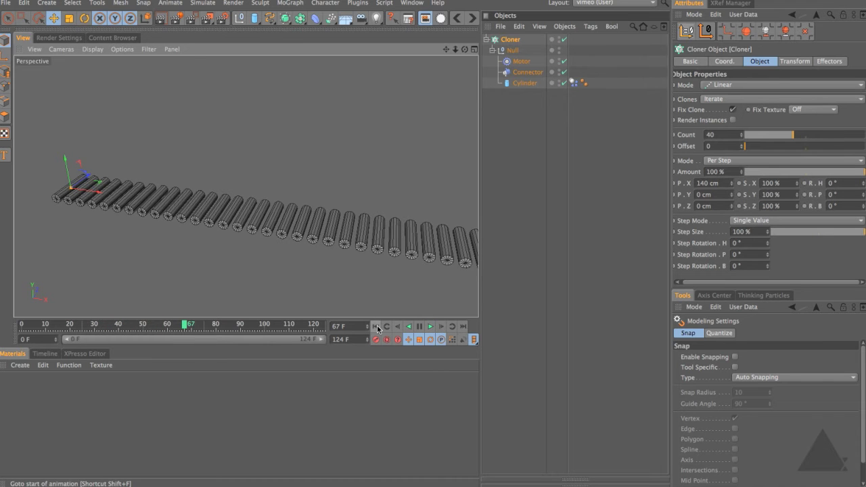
left_click(376, 327)
- Curve the roller row with a Step Rotation H of 2°, and raise the clone count to 45 while viewing it from the top
left_click(510, 40)
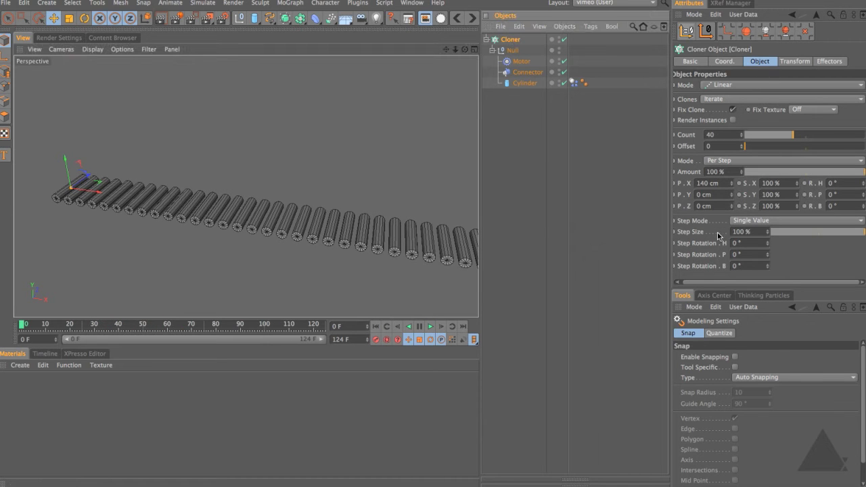
left_click_drag(766, 243, 766, 217)
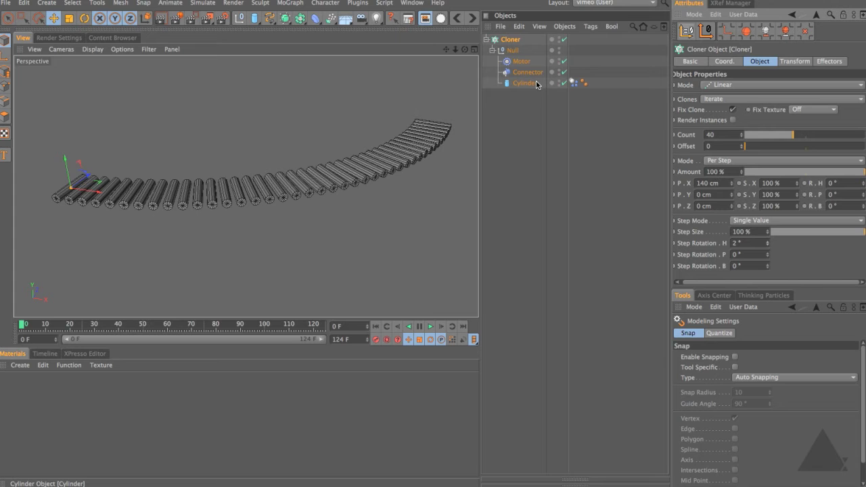
mouse_move(456, 51)
left_mouse_down()
mouse_move(246, 188)
mouse_move(327, 143)
left_mouse_up()
mouse_move(197, 161)
left_mouse_down("alt")
mouse_move(276, 252)
mouse_move(249, 234)
mouse_move(269, 230)
left_mouse_up("alt")
key("F2")
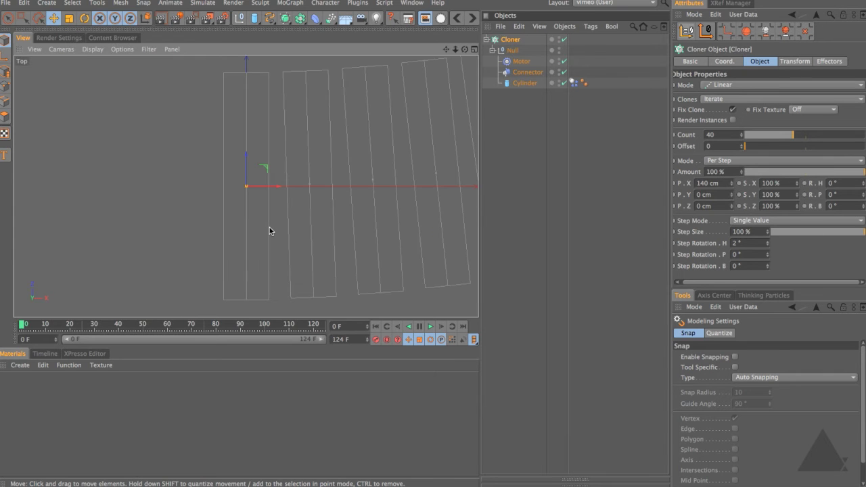
key("h")
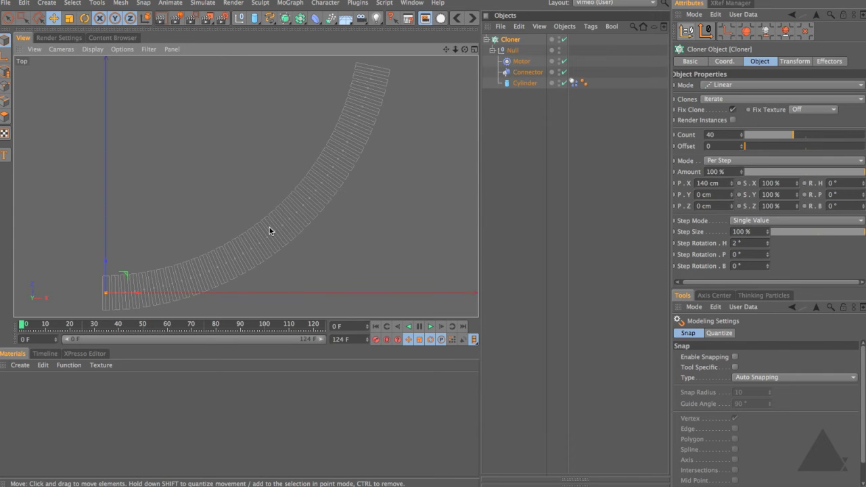
scroll(287, 221, "down", 4)
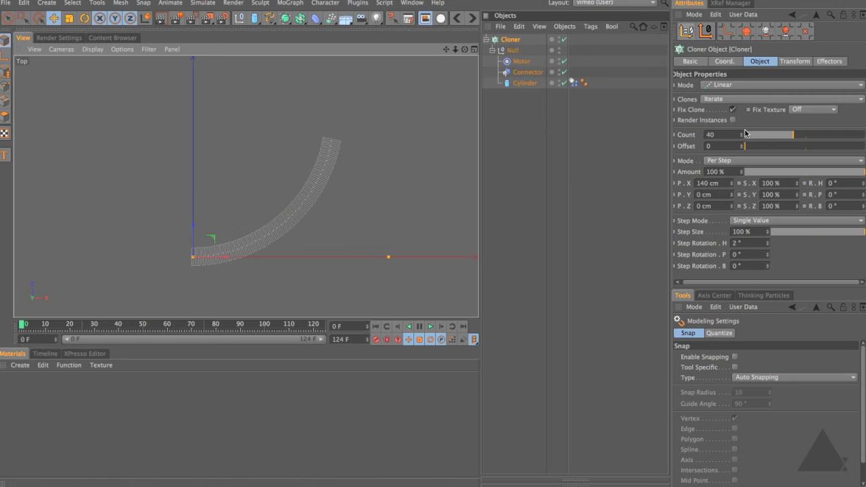
left_click_drag(743, 136, 742, 133)
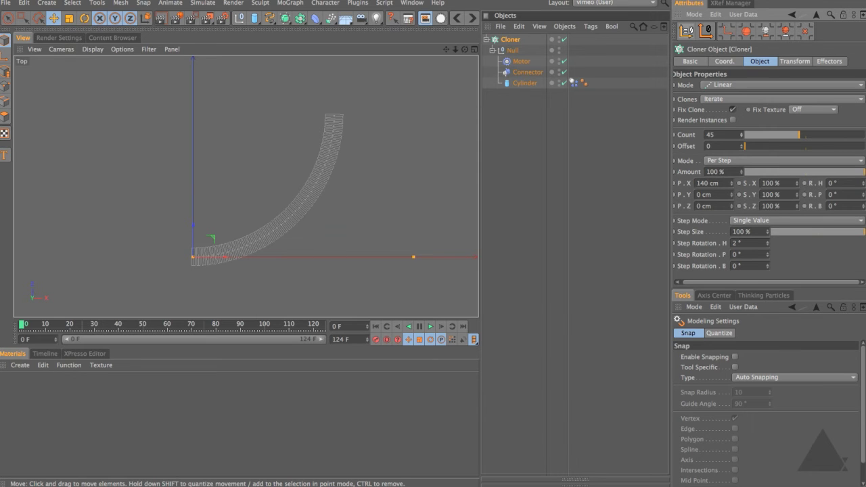
- Add a Circle spline in the XZ plane, centre it on the roller curve and scale it to a radius of about 4343 cm
left_click(269, 18)
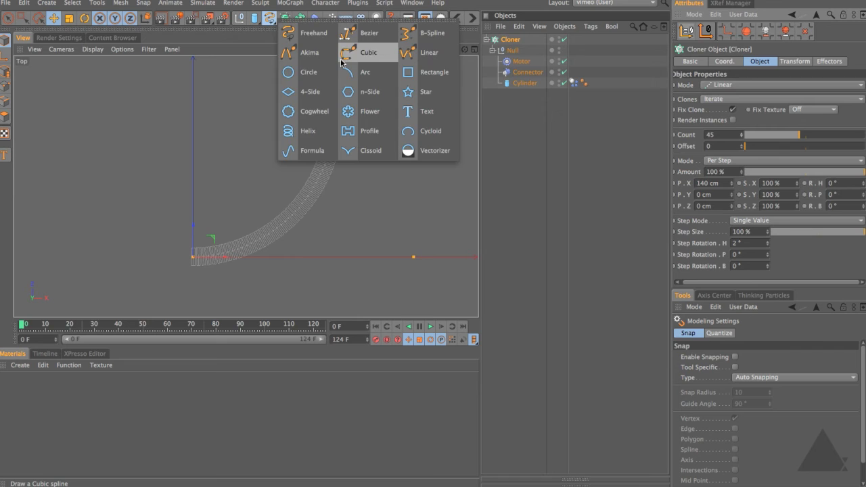
left_click(320, 72)
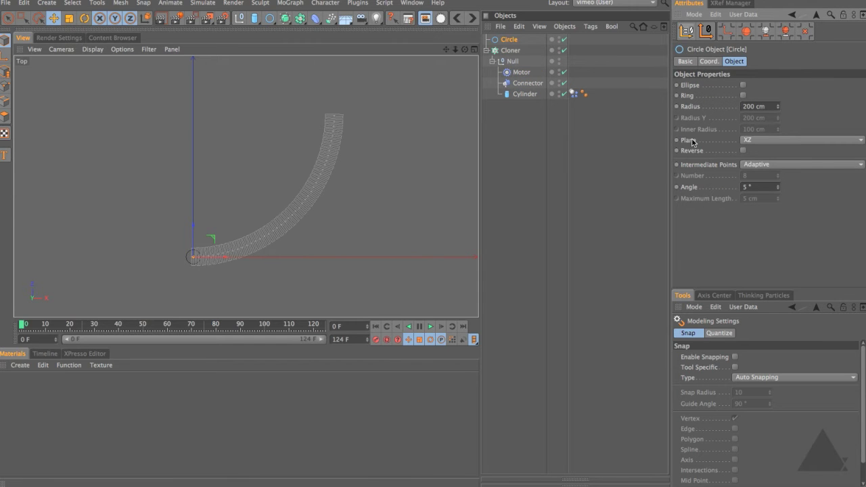
key("t")
left_click_drag(203, 195, 196, 201)
key("e")
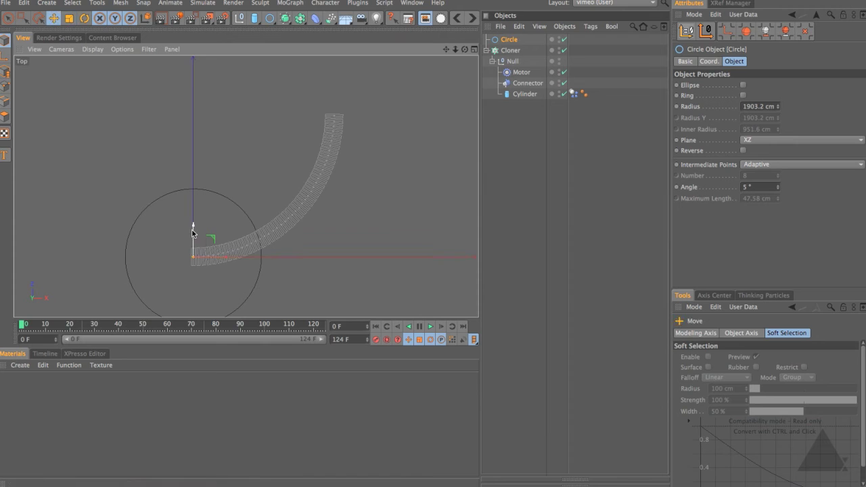
left_click_drag(194, 232, 236, 101)
key("t")
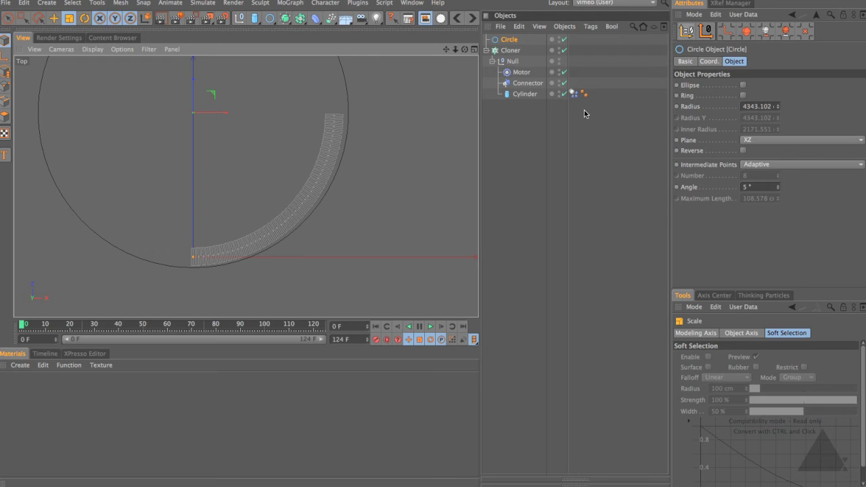
- Make the circle a ring with an inner radius of about 3722 cm that follows the rollers' inner edge, and select the cloner
left_click(742, 96)
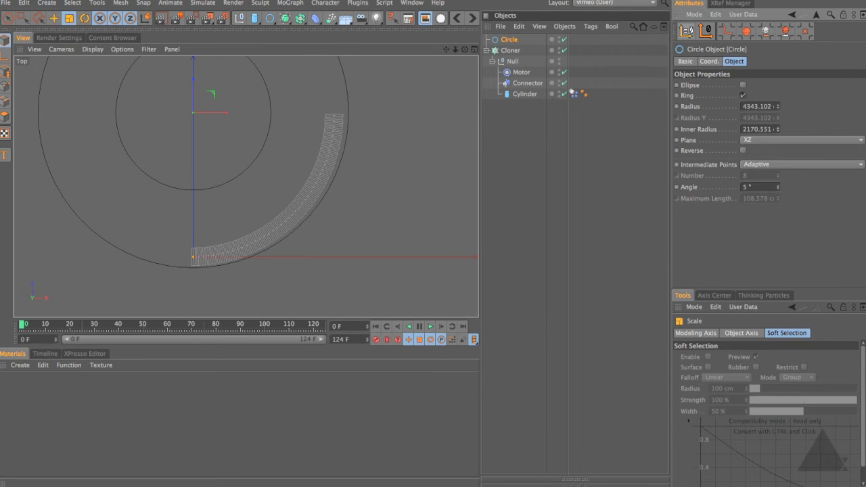
left_click_drag(776, 129, 780, 105)
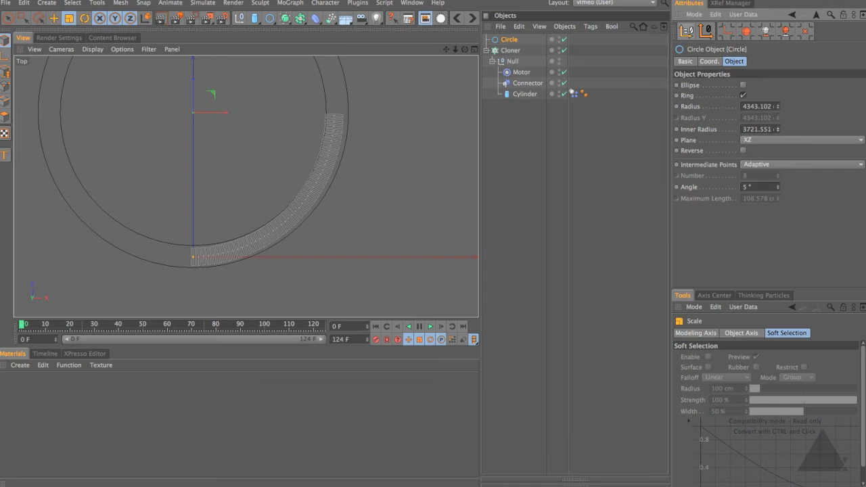
left_click(510, 50)
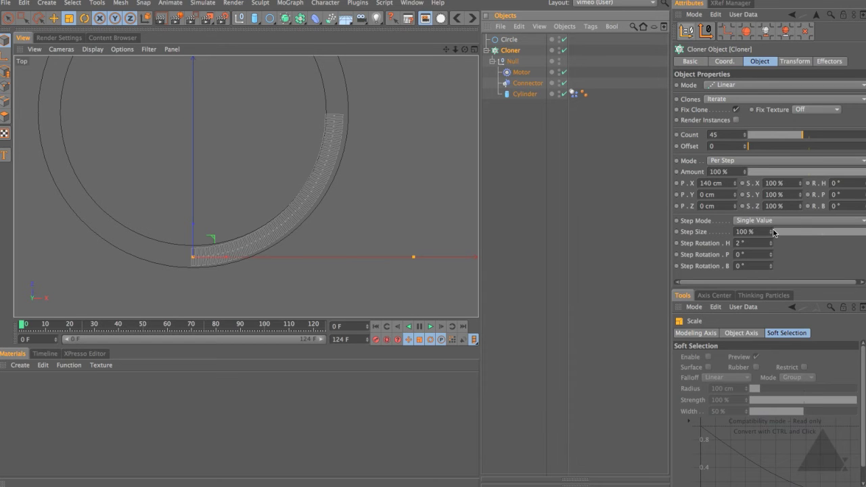
- Set the cloner's Step Rotation H to 1.95° and convert the circle into an editable spline
left_click_drag(770, 243, 770, 247)
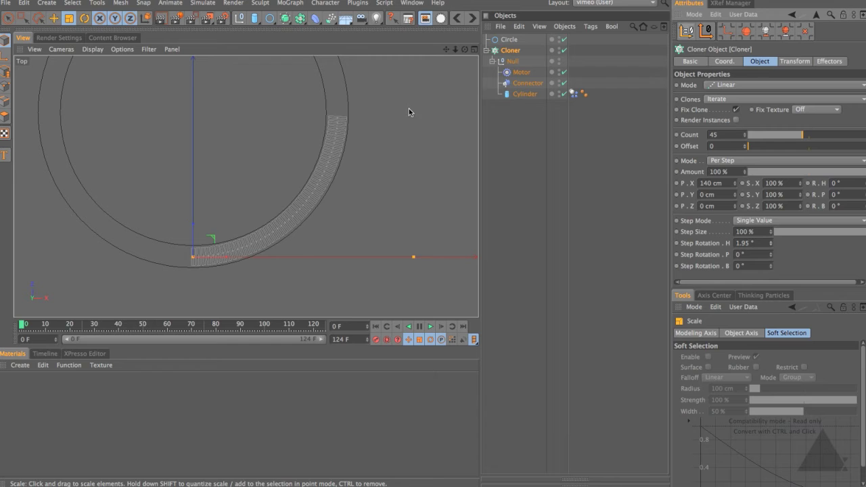
left_click(514, 40)
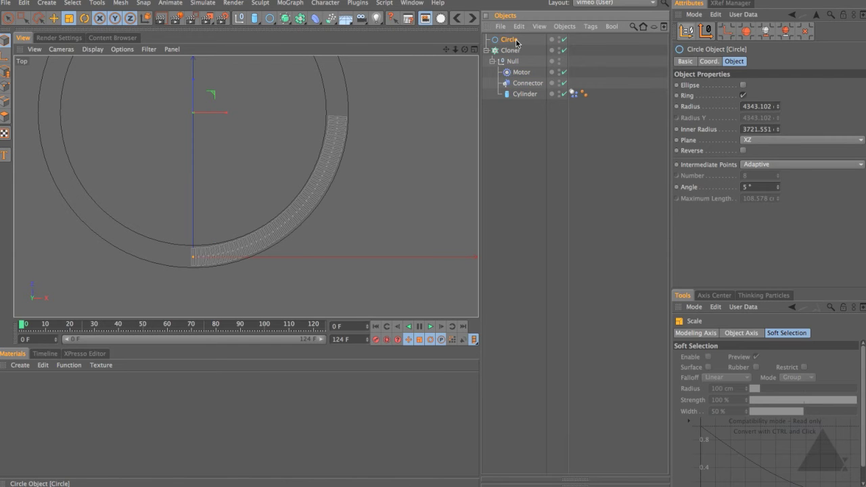
key("c")
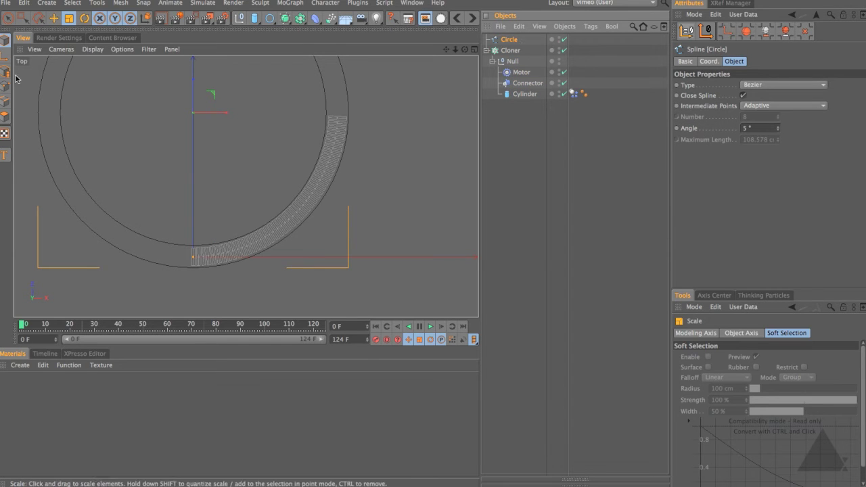
key("h")
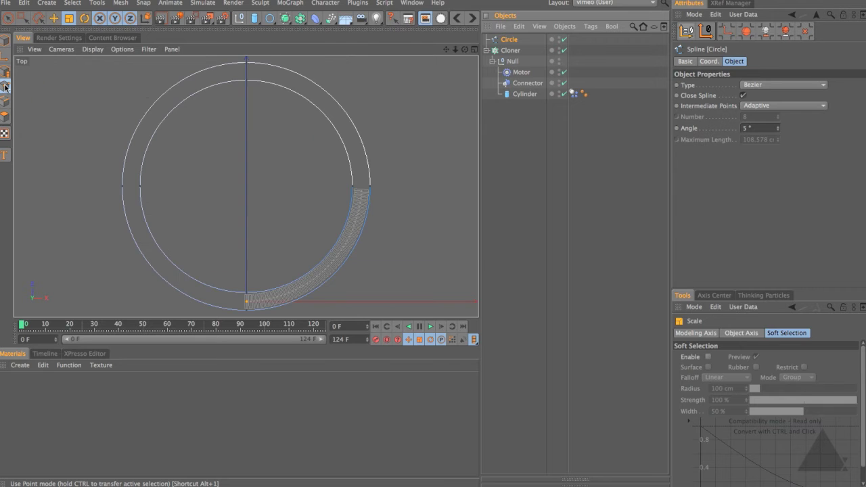
- Delete the upper and left points of both rings in the circle spline and turn off Close Spline
left_click(5, 87)
key("9")
left_click_drag(247, 62, 248, 93)
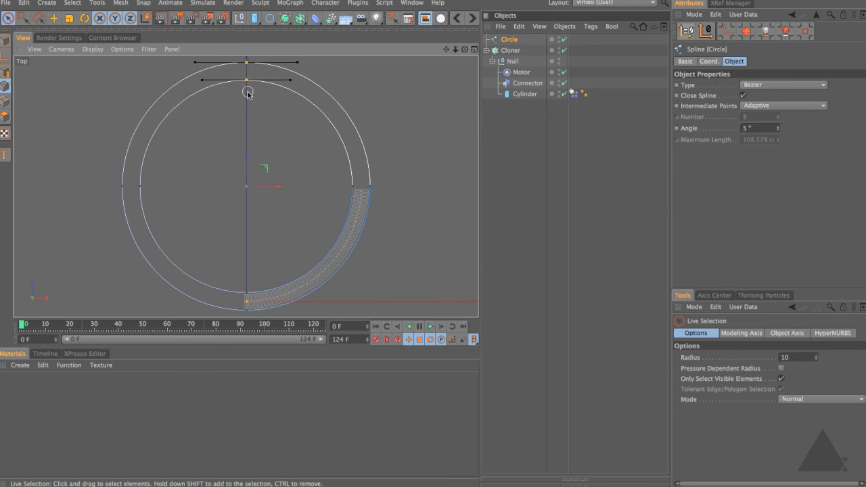
left_click(140, 184, "shift")
left_click(123, 184, "shift")
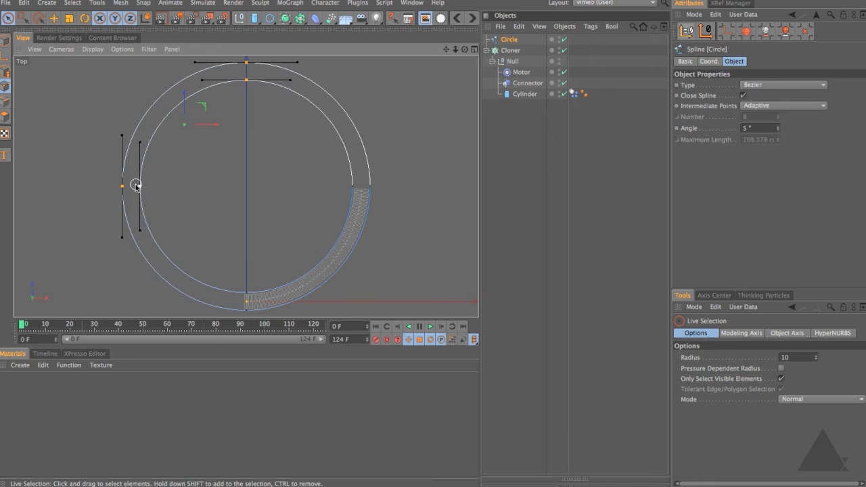
left_click_drag(135, 188, 314, 180)
left_click(743, 96)
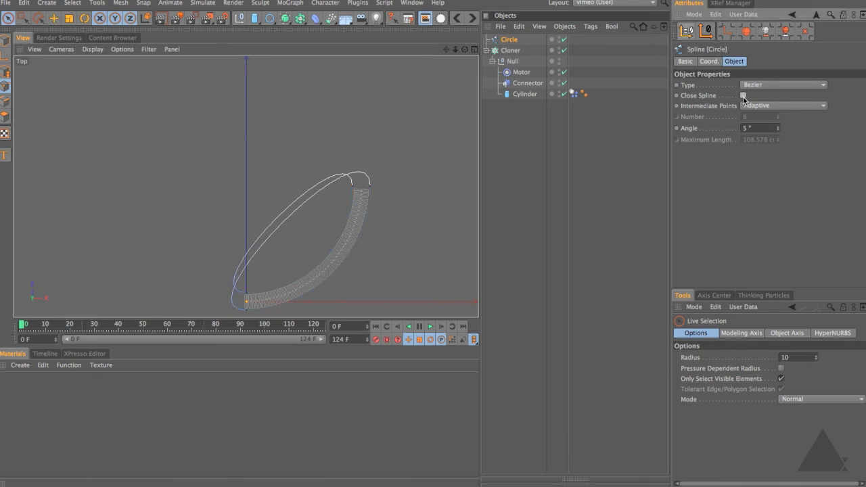
- Set the two lower end points, beside the first roller, as the first points of the spline's segments
key("h")
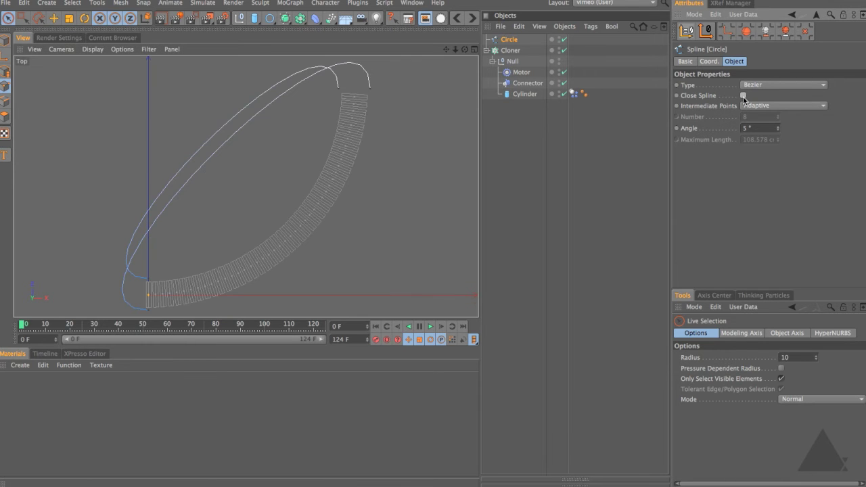
left_click_drag(149, 268, 152, 318)
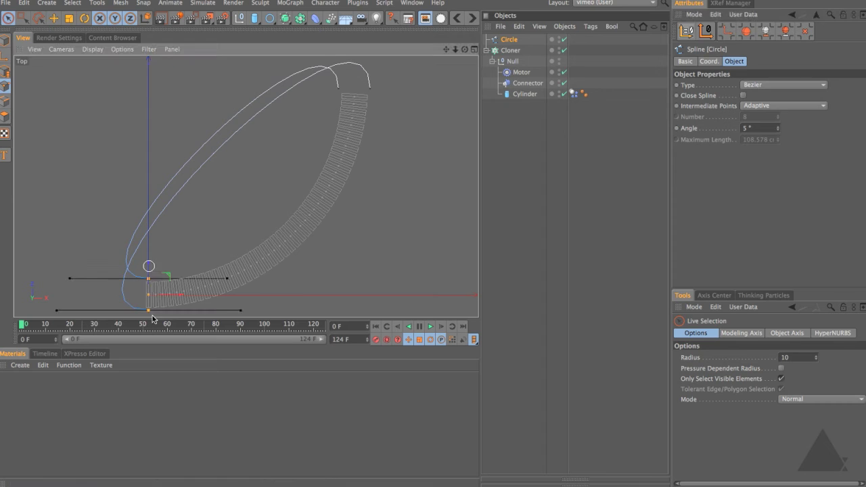
right_click(213, 180)
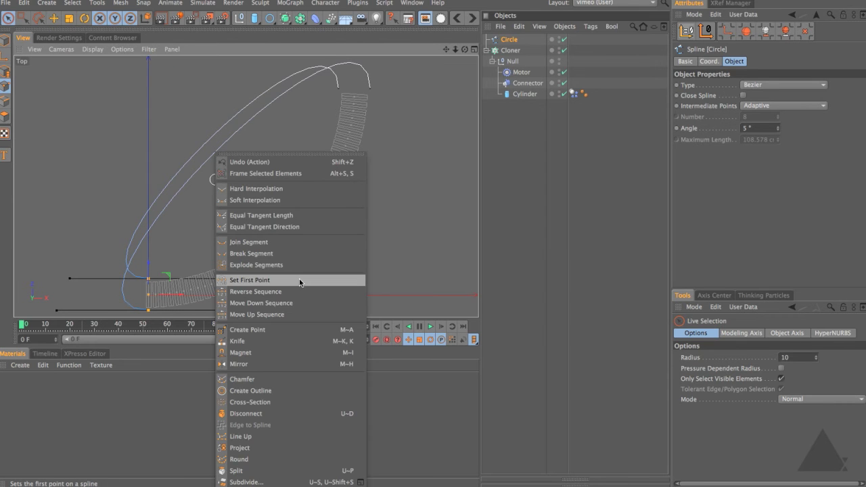
left_click(264, 280)
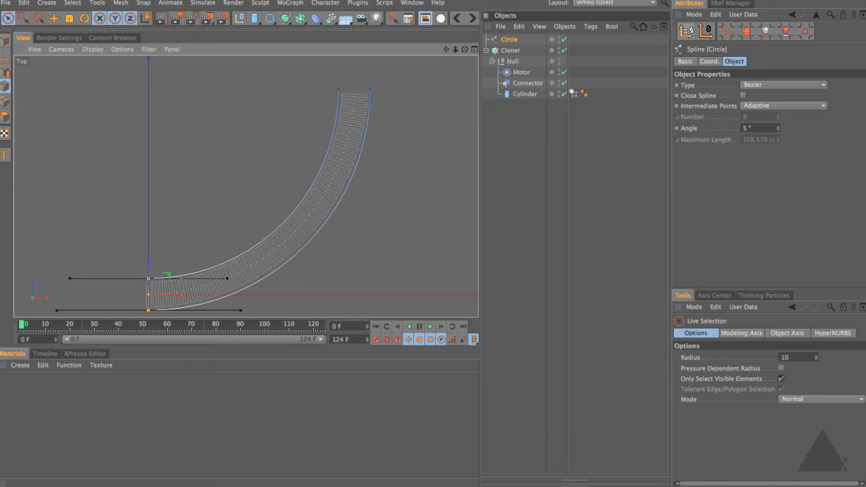
- Put the circle spline in a Sweep NURBS with a rectangle profile, and set the rectangle's plane to XY
left_click_drag(285, 18, 318, 68, "alt")
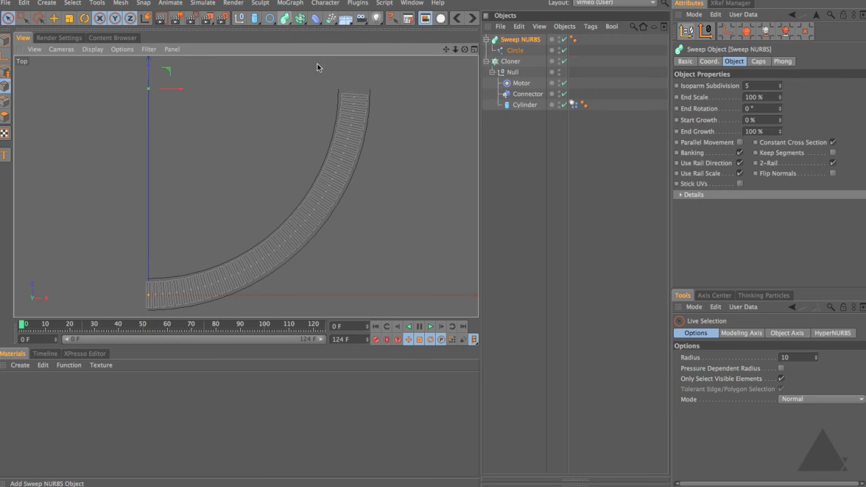
left_click_drag(270, 18, 405, 73)
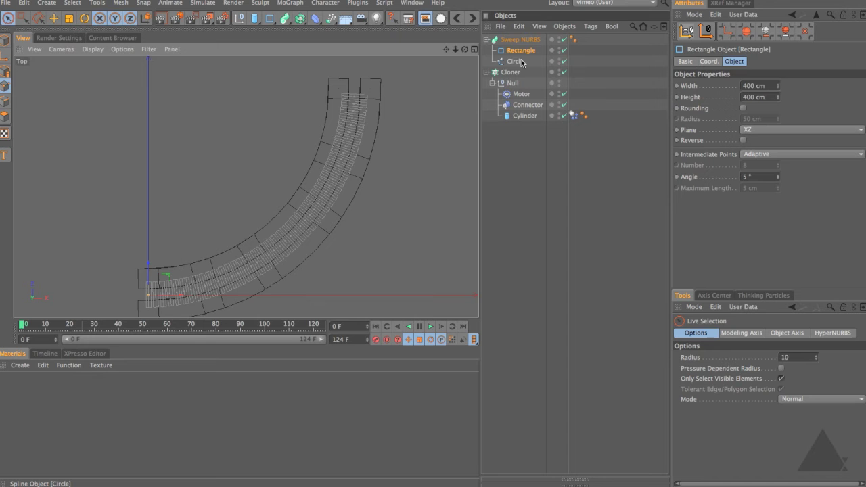
key("F1")
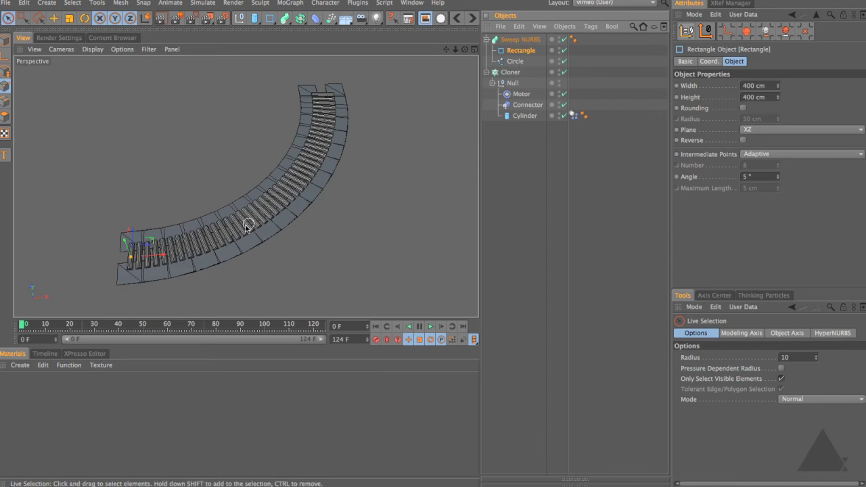
left_click_drag(143, 249, 223, 217, "alt")
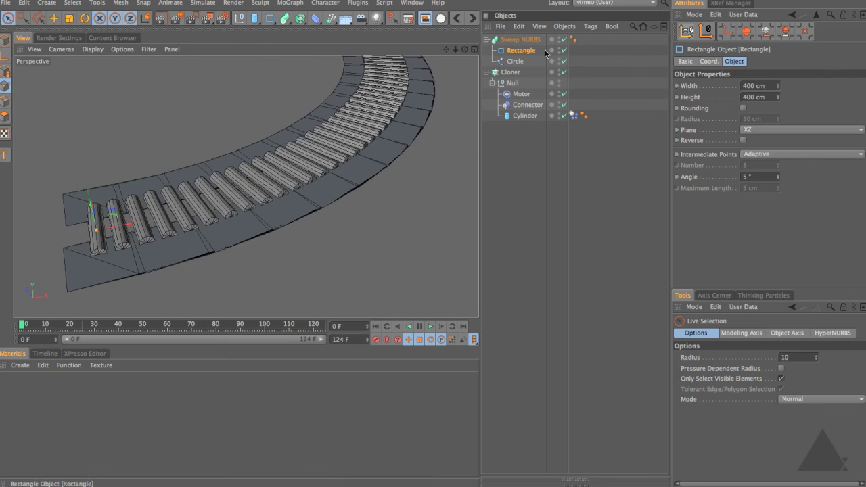
left_click(766, 128)
left_click(762, 142)
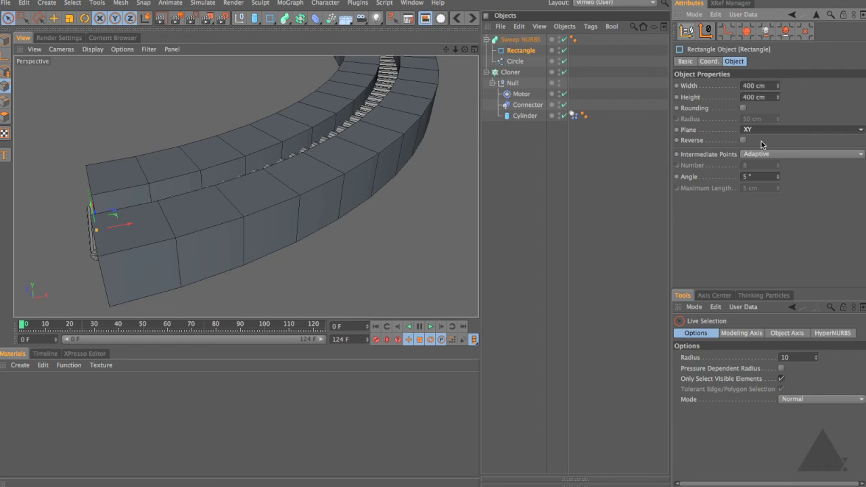
- Set the rectangle profile's width to 30 cm and its height to 150 cm, keeping its angle at 5°
left_click(769, 86)
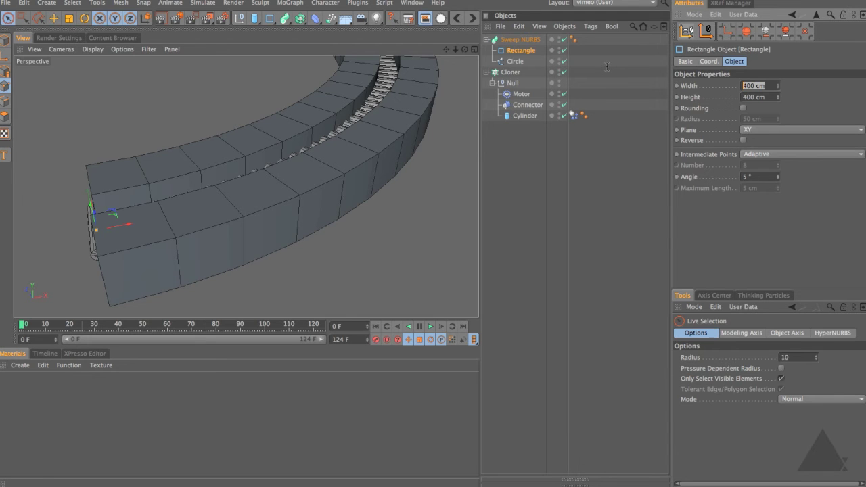
type("30")
key("Tab")
type("150")
key("Return")
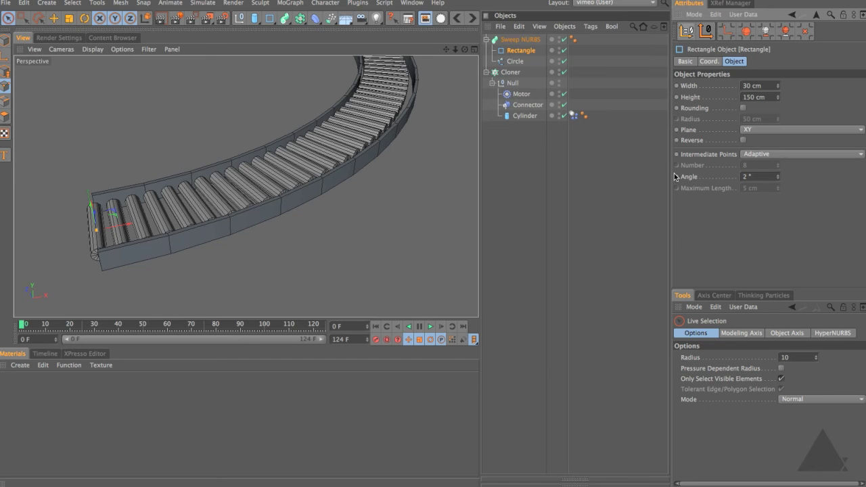
left_click_drag(674, 177, 605, 79)
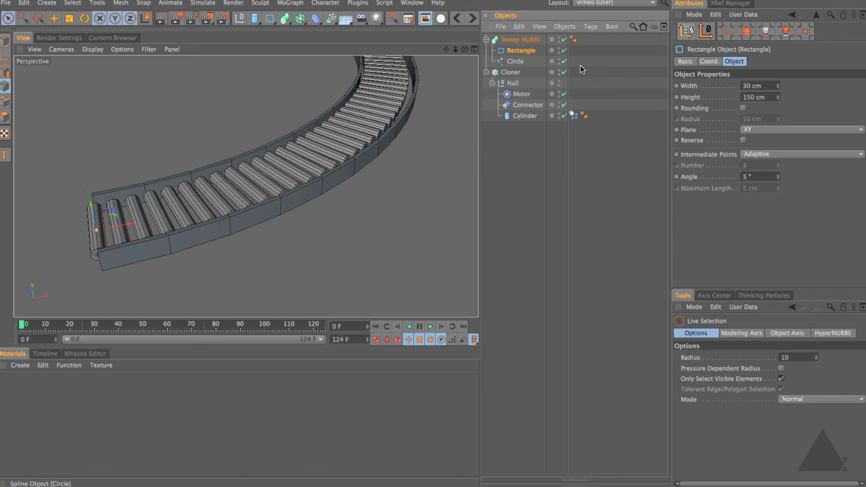
- Smooth the side rails by setting the circle spline's intermediate point angle to 2°, and clear the selection
left_click(504, 62)
left_click(756, 128)
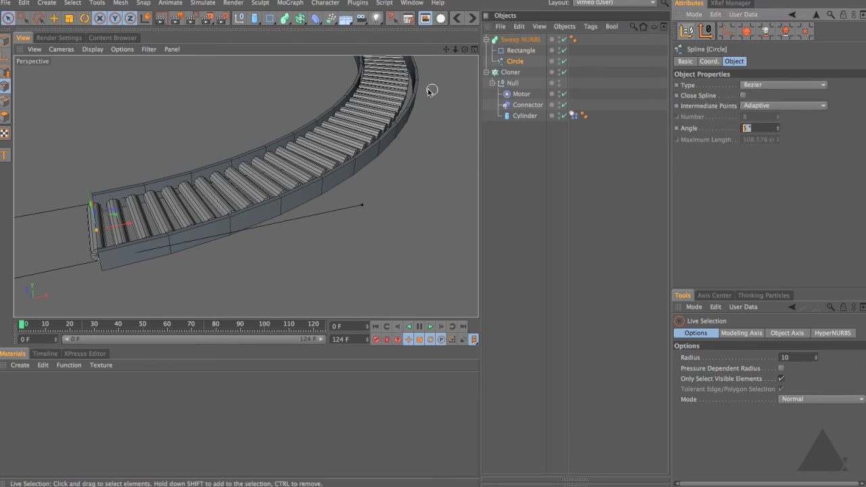
key("Return")
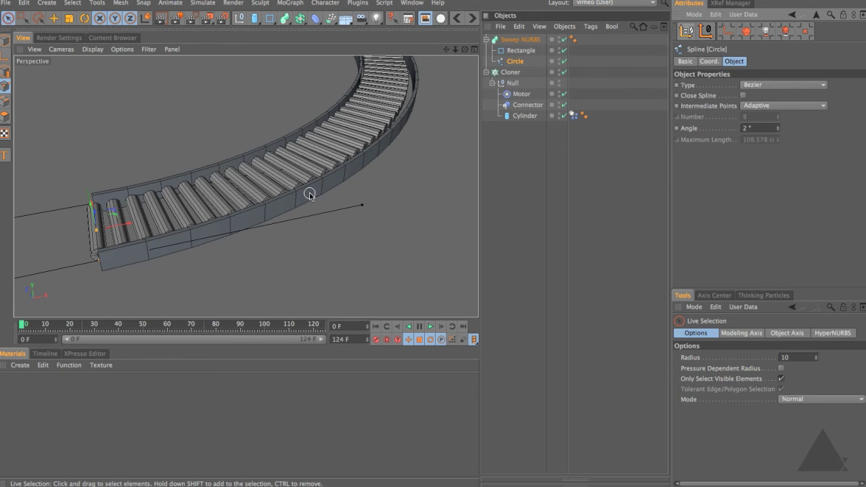
left_click_drag(303, 136, 293, 266, "alt")
mouse_move(336, 203)
left_mouse_down("alt")
mouse_move(315, 211)
mouse_move(246, 185)
mouse_move(311, 223)
mouse_move(345, 200)
left_mouse_up("alt")
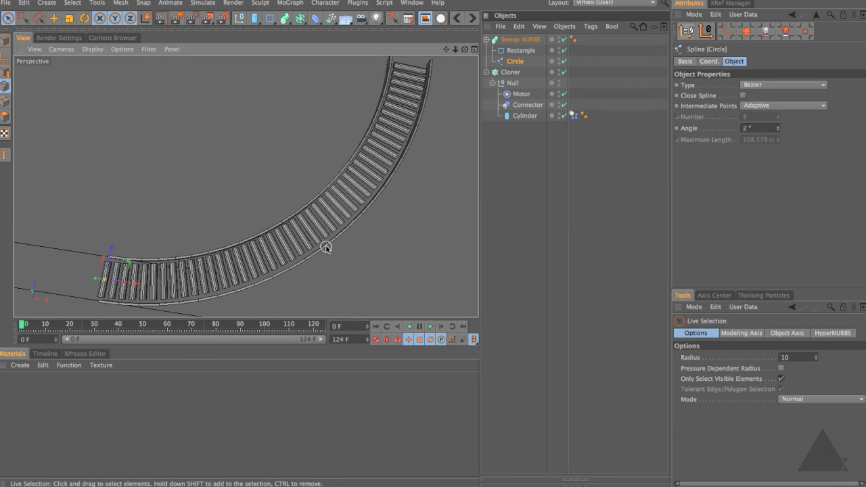
key("F2")
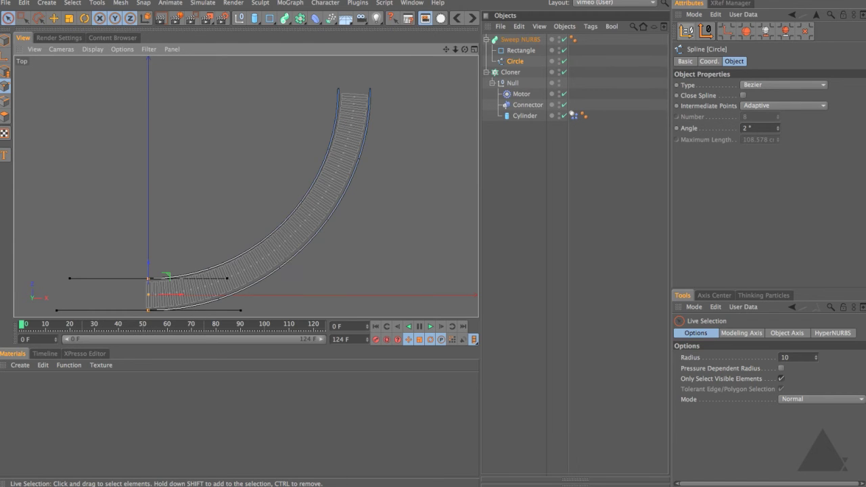
left_click(399, 147)
left_click(518, 148)
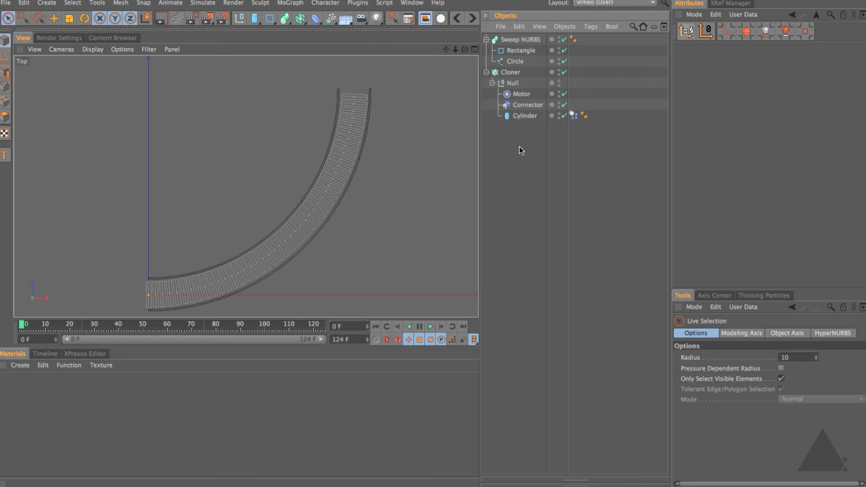
- Paste the copied magenta extruded letters L, U, X and X onto the rollers at the near end of the conveyor
key("F1")
mouse_move(338, 112)
left_mouse_down("alt")
mouse_move(374, 114)
mouse_move(378, 138)
mouse_move(305, 216)
mouse_move(280, 207)
mouse_move(335, 168)
mouse_move(244, 187)
mouse_move(253, 226)
mouse_move(289, 228)
mouse_move(271, 205)
mouse_move(312, 178)
left_mouse_up("alt")
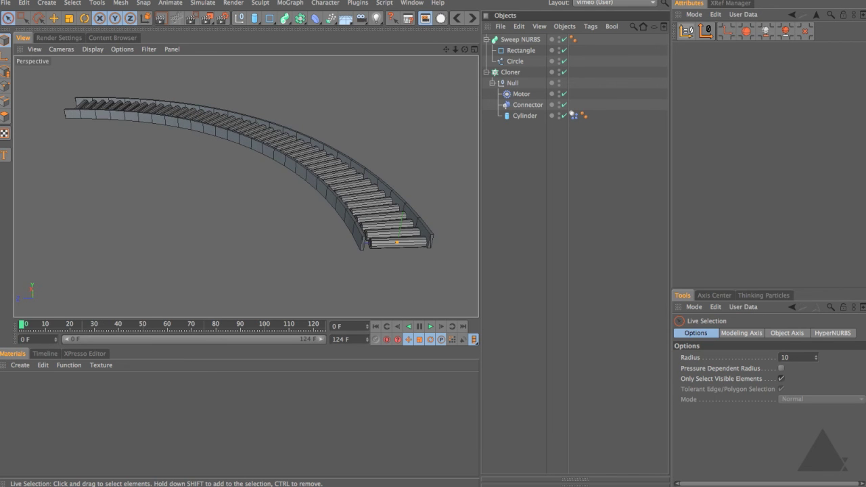
key("ctrl+v")
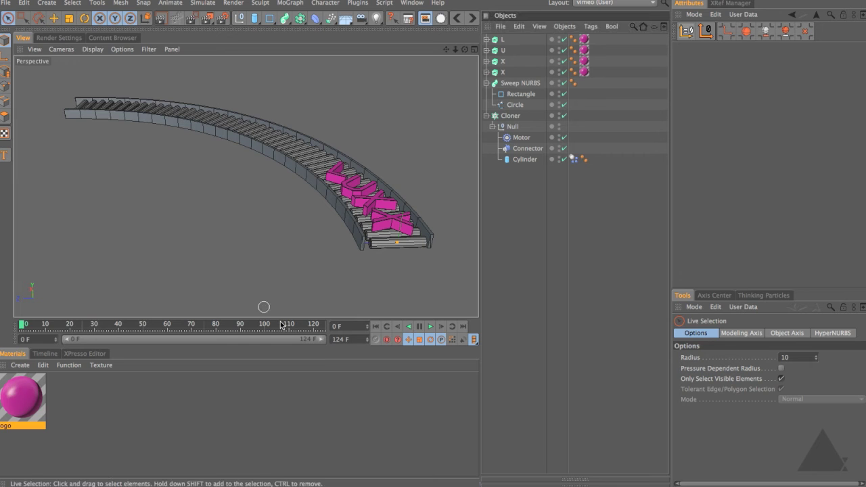
right_click_drag(370, 228, 459, 213, "alt")
left_click_drag(459, 213, 375, 217, "alt")
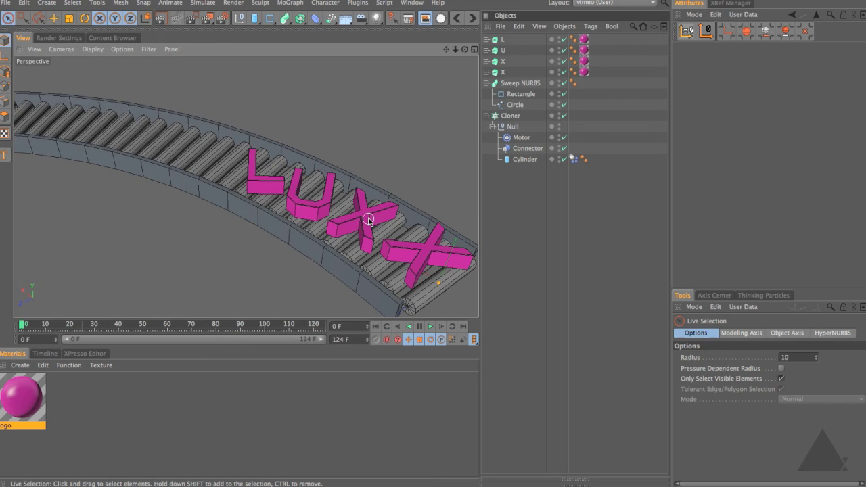
- Select the four letters L, U, X and X, and give them Rigid Body simulation tags
key("e")
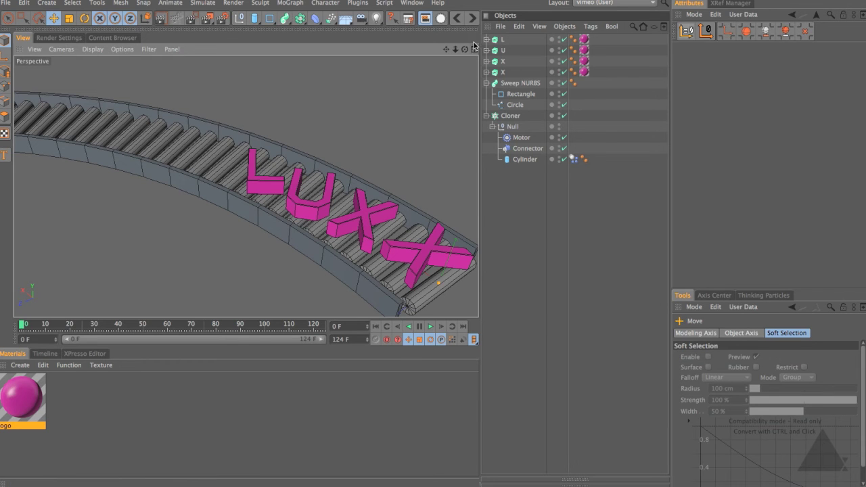
left_click(504, 40)
left_click(504, 71, "shift")
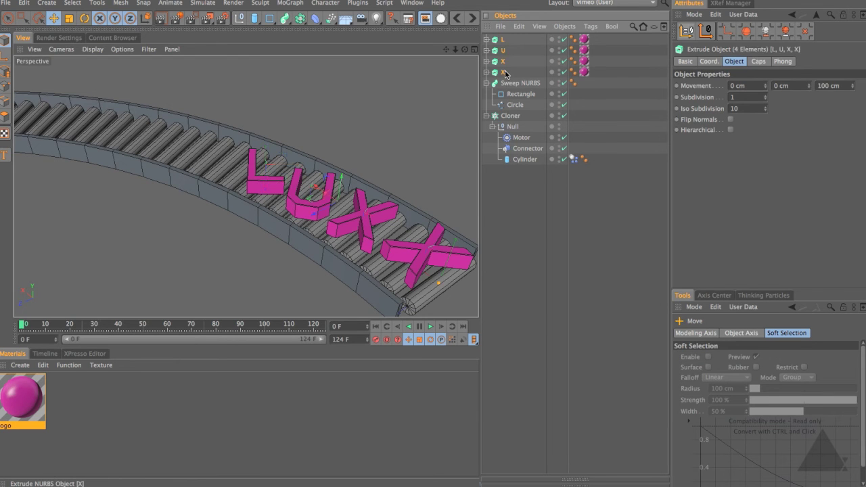
left_click(590, 27)
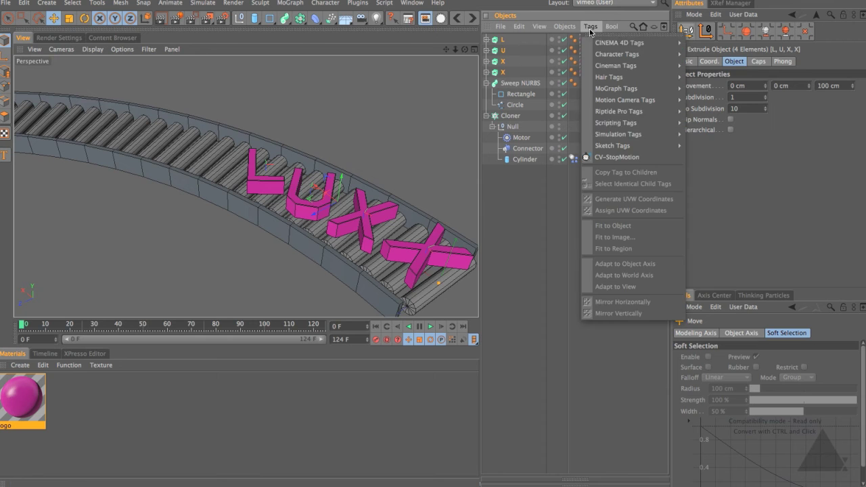
mouse_move(622, 134)
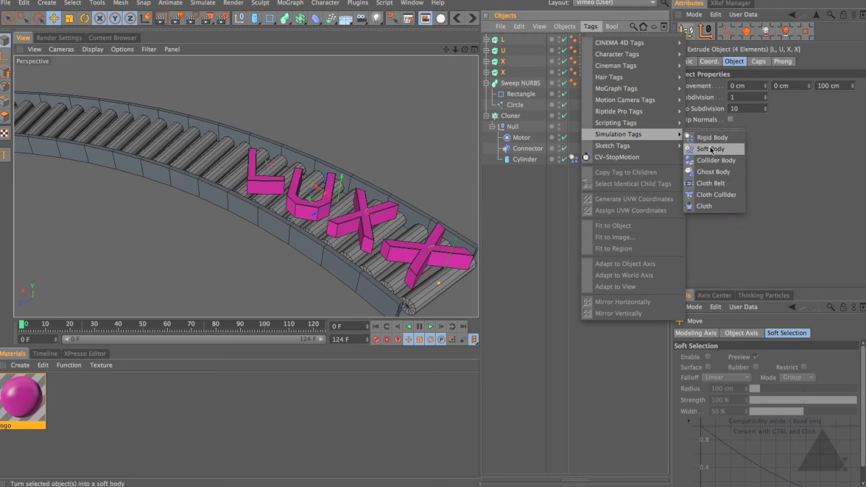
left_click(720, 136)
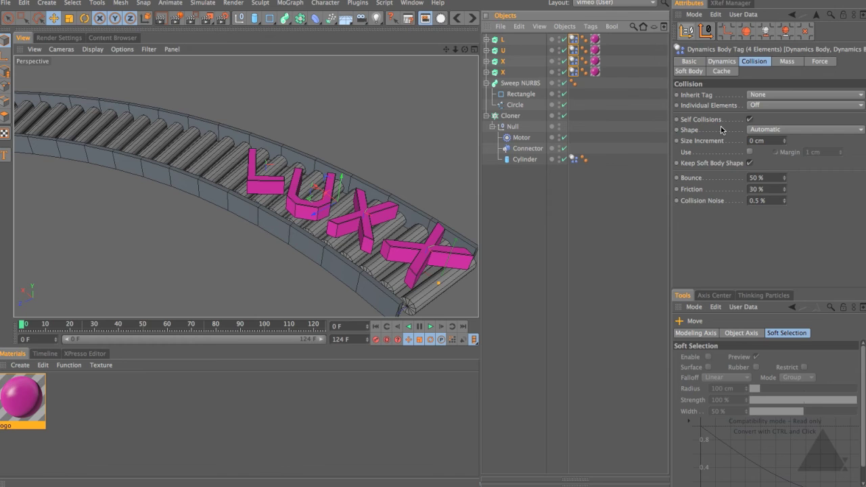
- Set the collision shape to Box in the dynamics tags of the four letters L, U, X and X
left_click(721, 61)
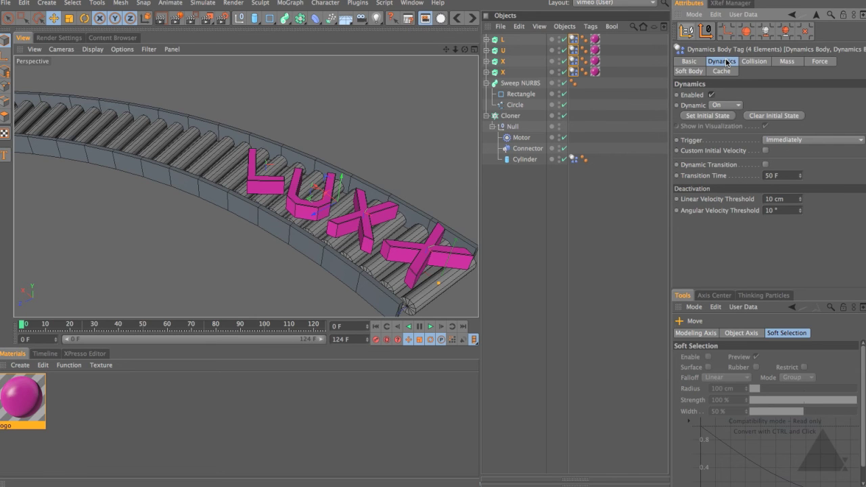
left_click(765, 63)
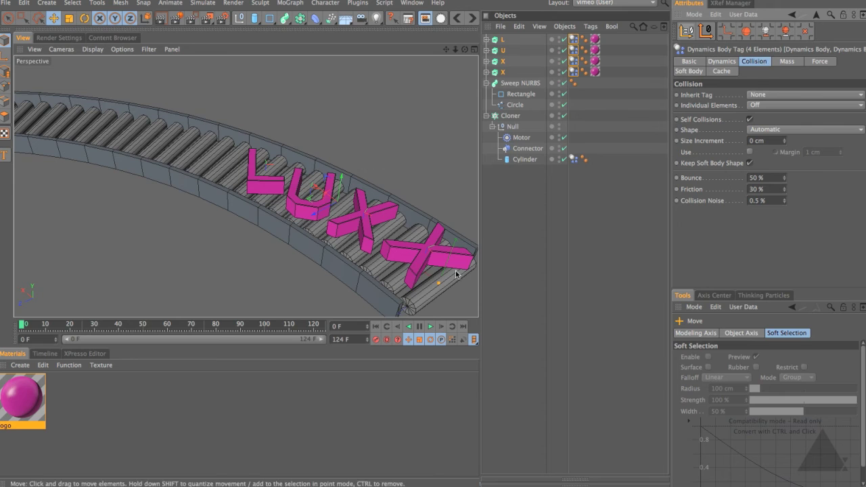
left_click(795, 129)
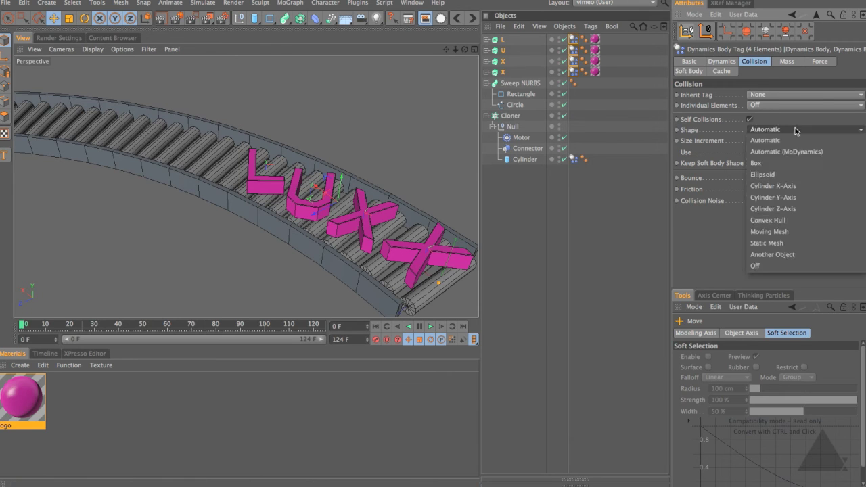
left_click(795, 162)
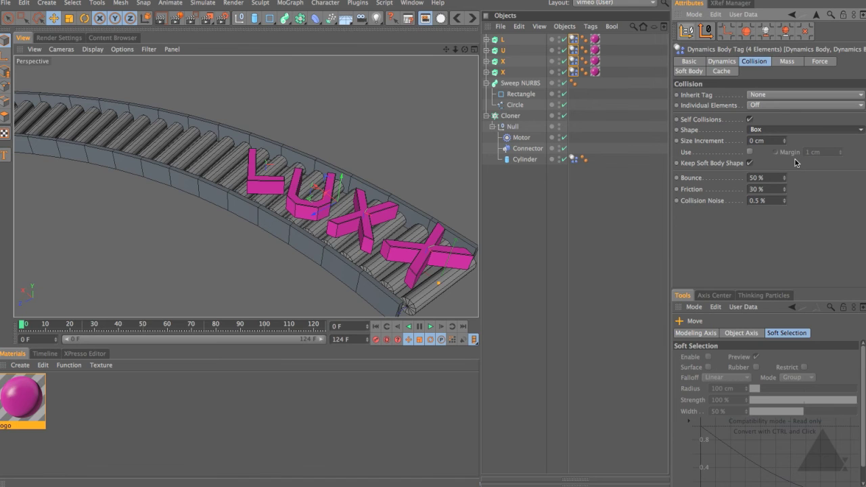
- Play the simulation to check how the letters travel along the rollers, and return to the first frame
left_click(430, 326)
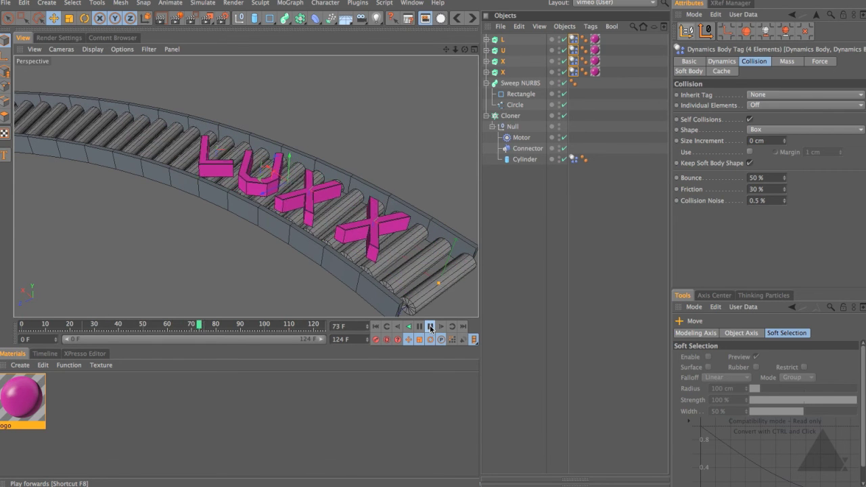
left_click(430, 327)
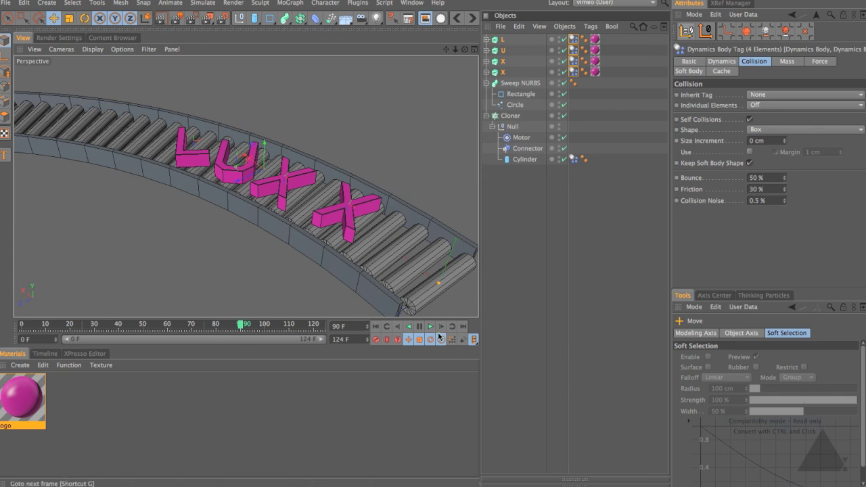
key("shift+f")
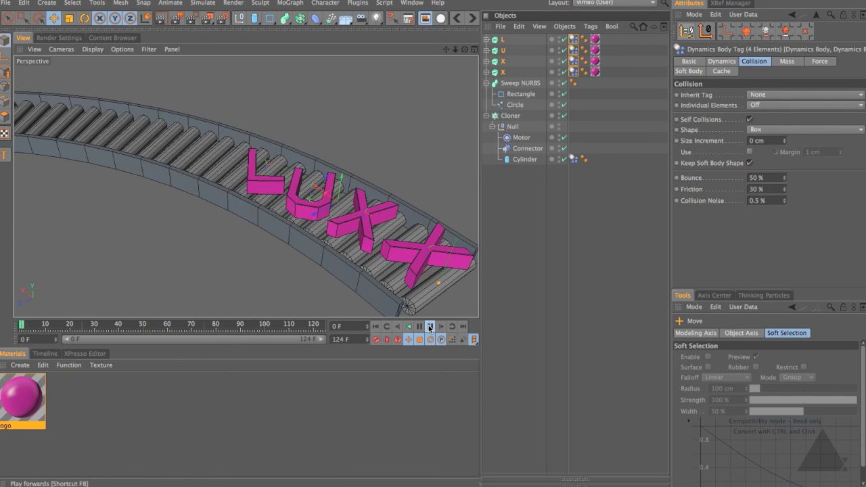
- Run the simulation and set the roller motor's angular target speed to 800° while it plays
left_click(429, 326)
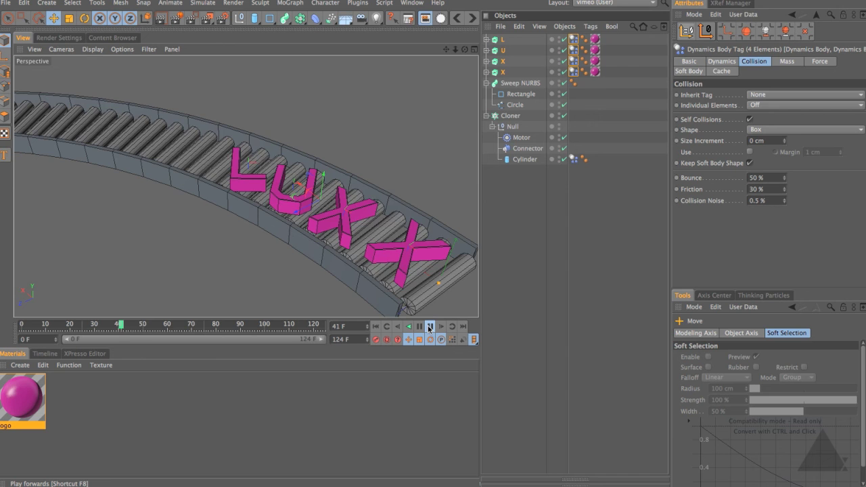
left_click(521, 137)
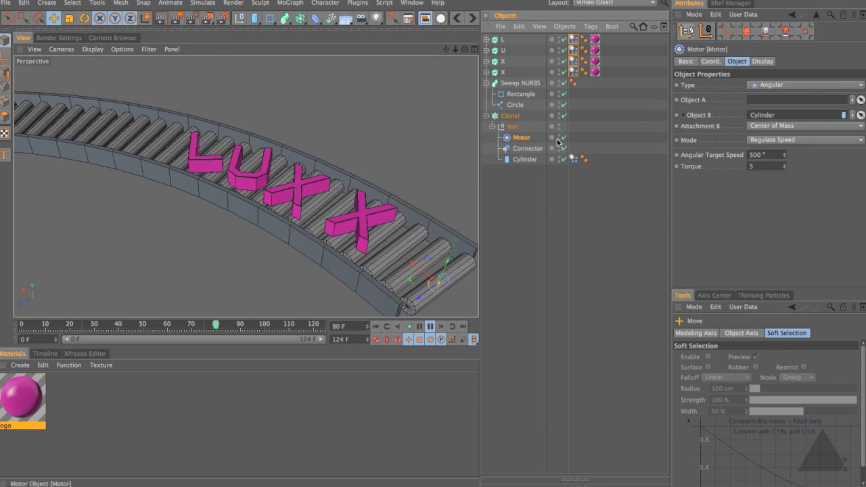
left_click(756, 155)
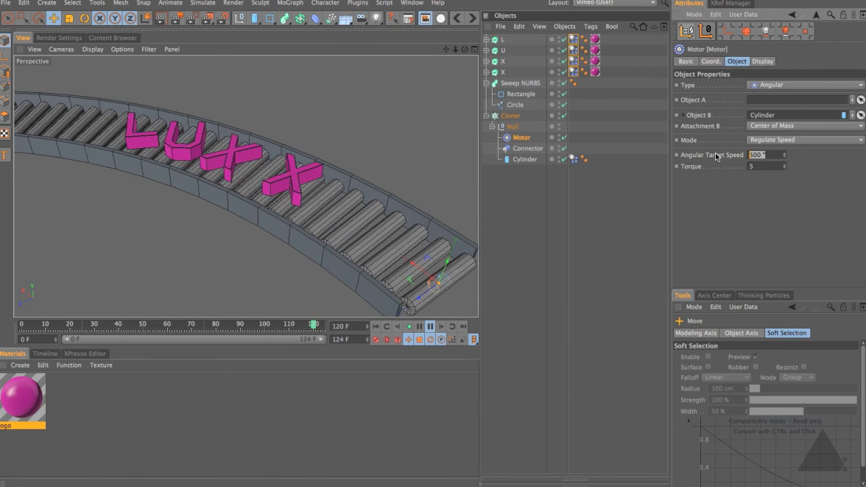
type("800")
key("Return")
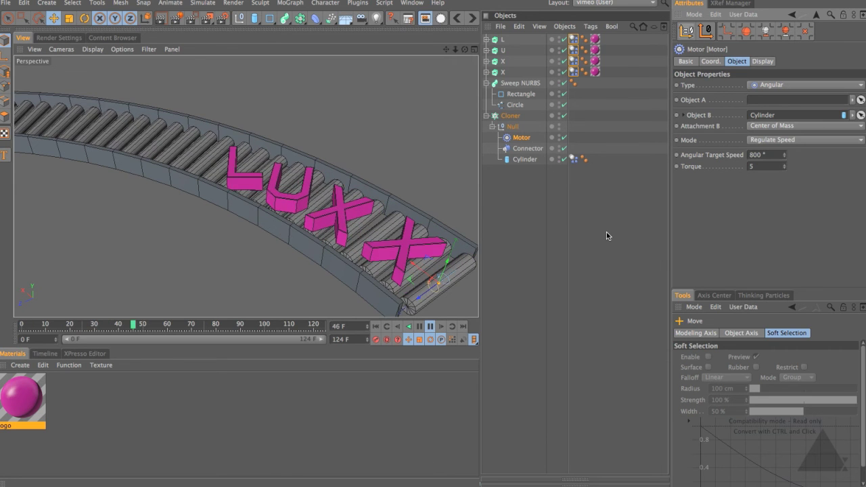
- Set the collision friction of the roller cylinder's dynamics tag to 250%
left_click(574, 161)
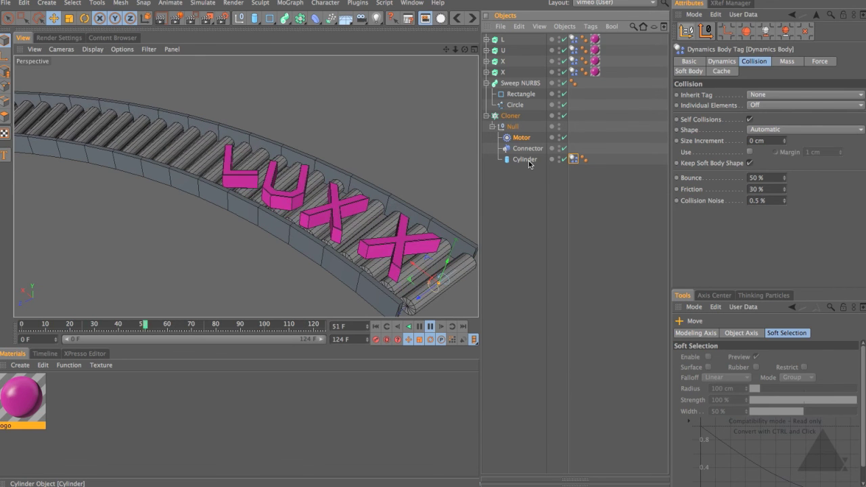
left_click(761, 188)
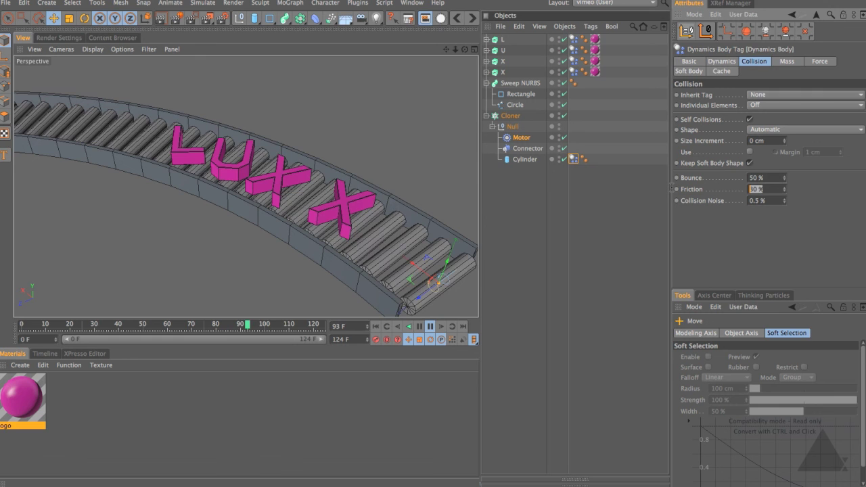
type("250")
key("Return")
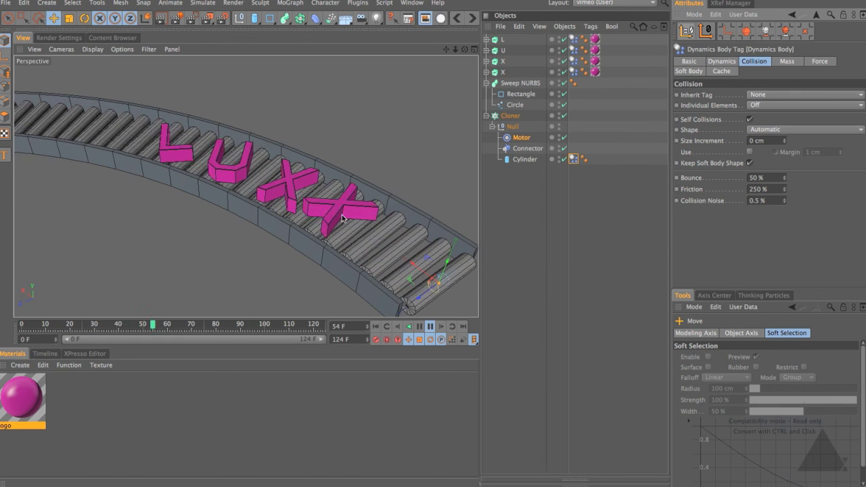
- Select the dynamics tags of all four letters and set their collision friction to 100%
left_click(574, 71)
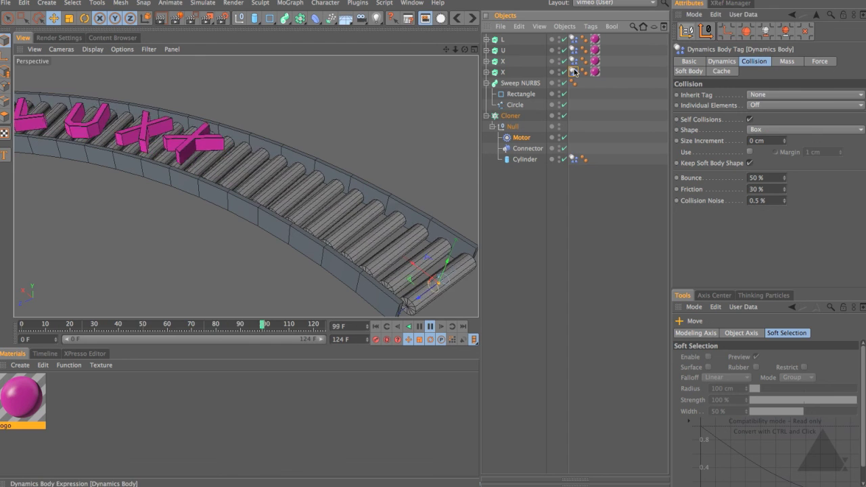
left_click(573, 40, "shift")
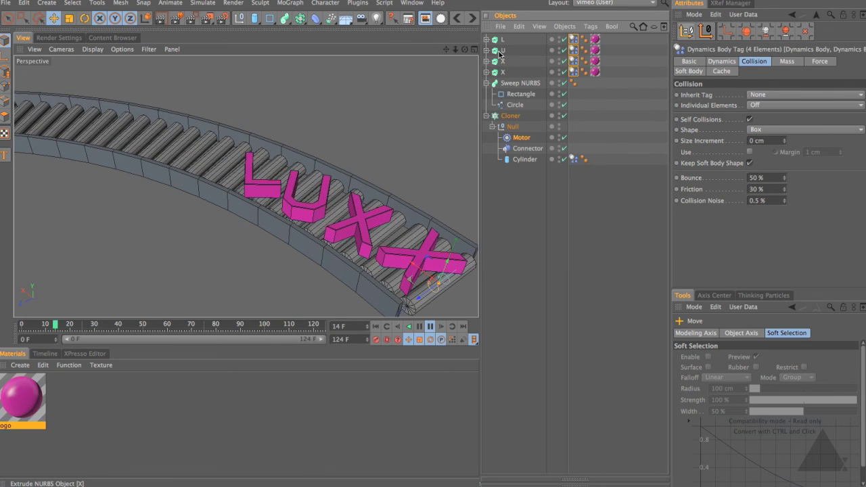
left_click(764, 189)
type("1")
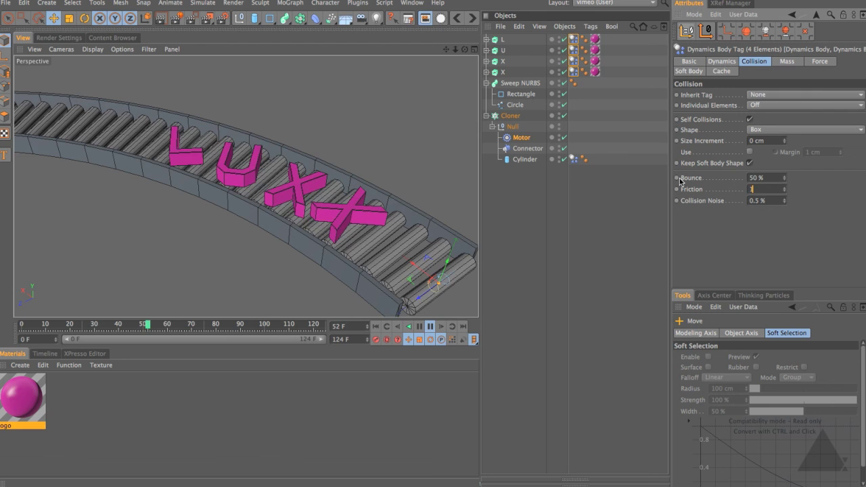
type("00")
key("Return")
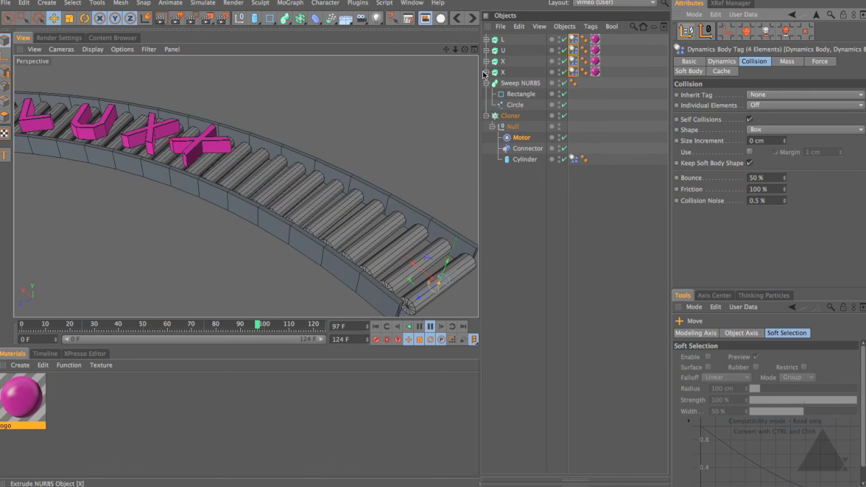
- Stop the simulation at the first frame and reframe the perspective view on the curved conveyor from a lower angle
left_click_drag(455, 49, 466, 51)
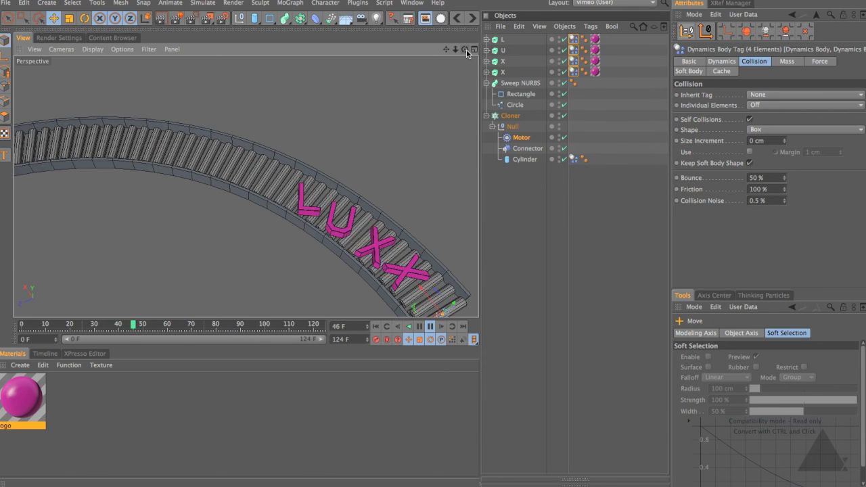
left_click(431, 328)
left_click(377, 327)
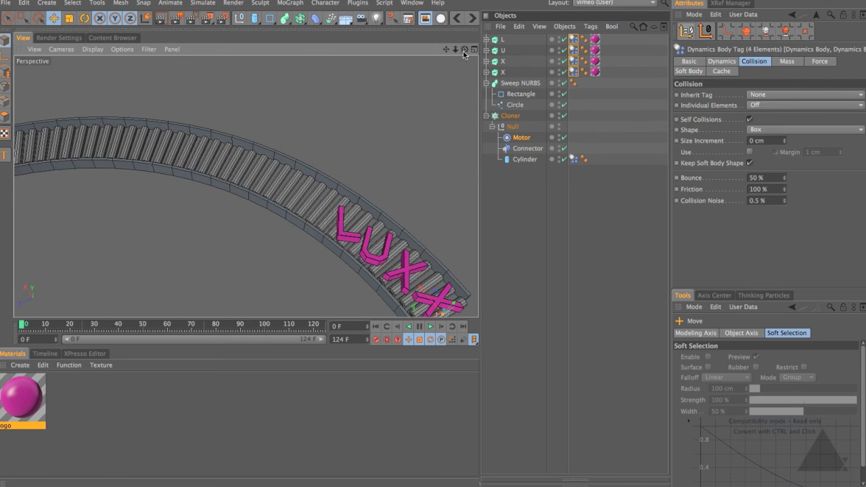
left_click_drag(464, 48, 244, 186)
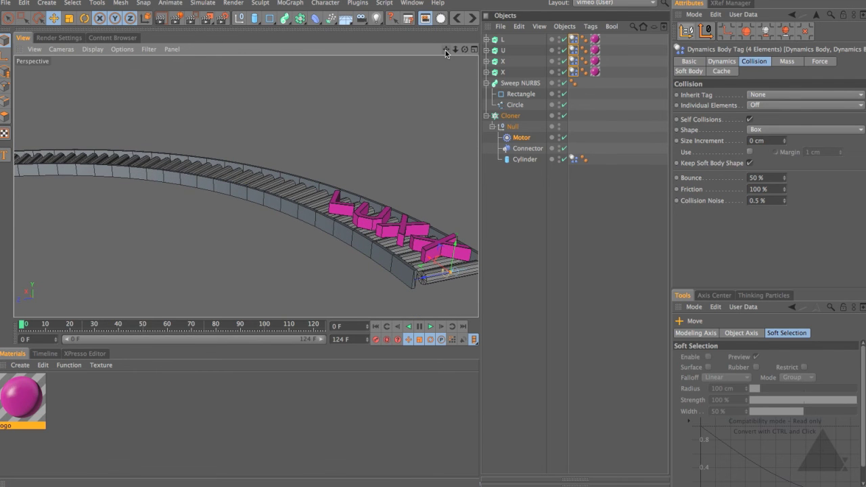
mouse_move(446, 49)
left_mouse_down()
mouse_move(457, 25)
mouse_move(246, 188)
mouse_move(449, 53)
mouse_move(245, 188)
mouse_move(441, 54)
left_mouse_up()
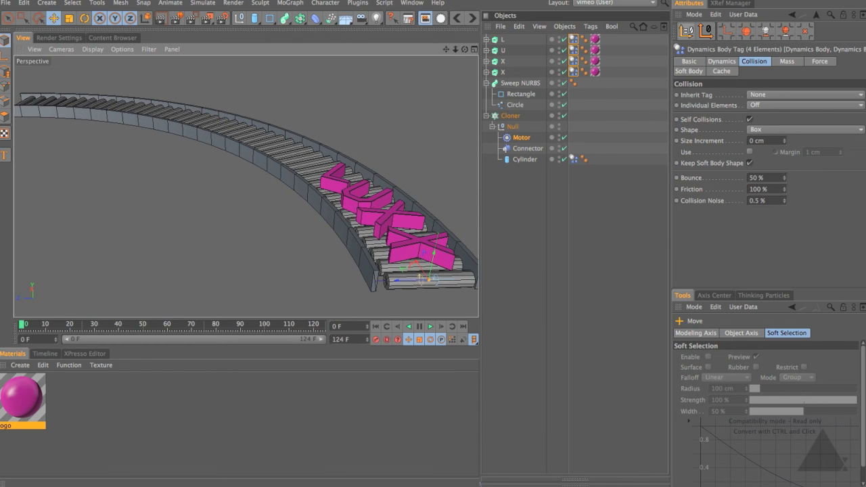